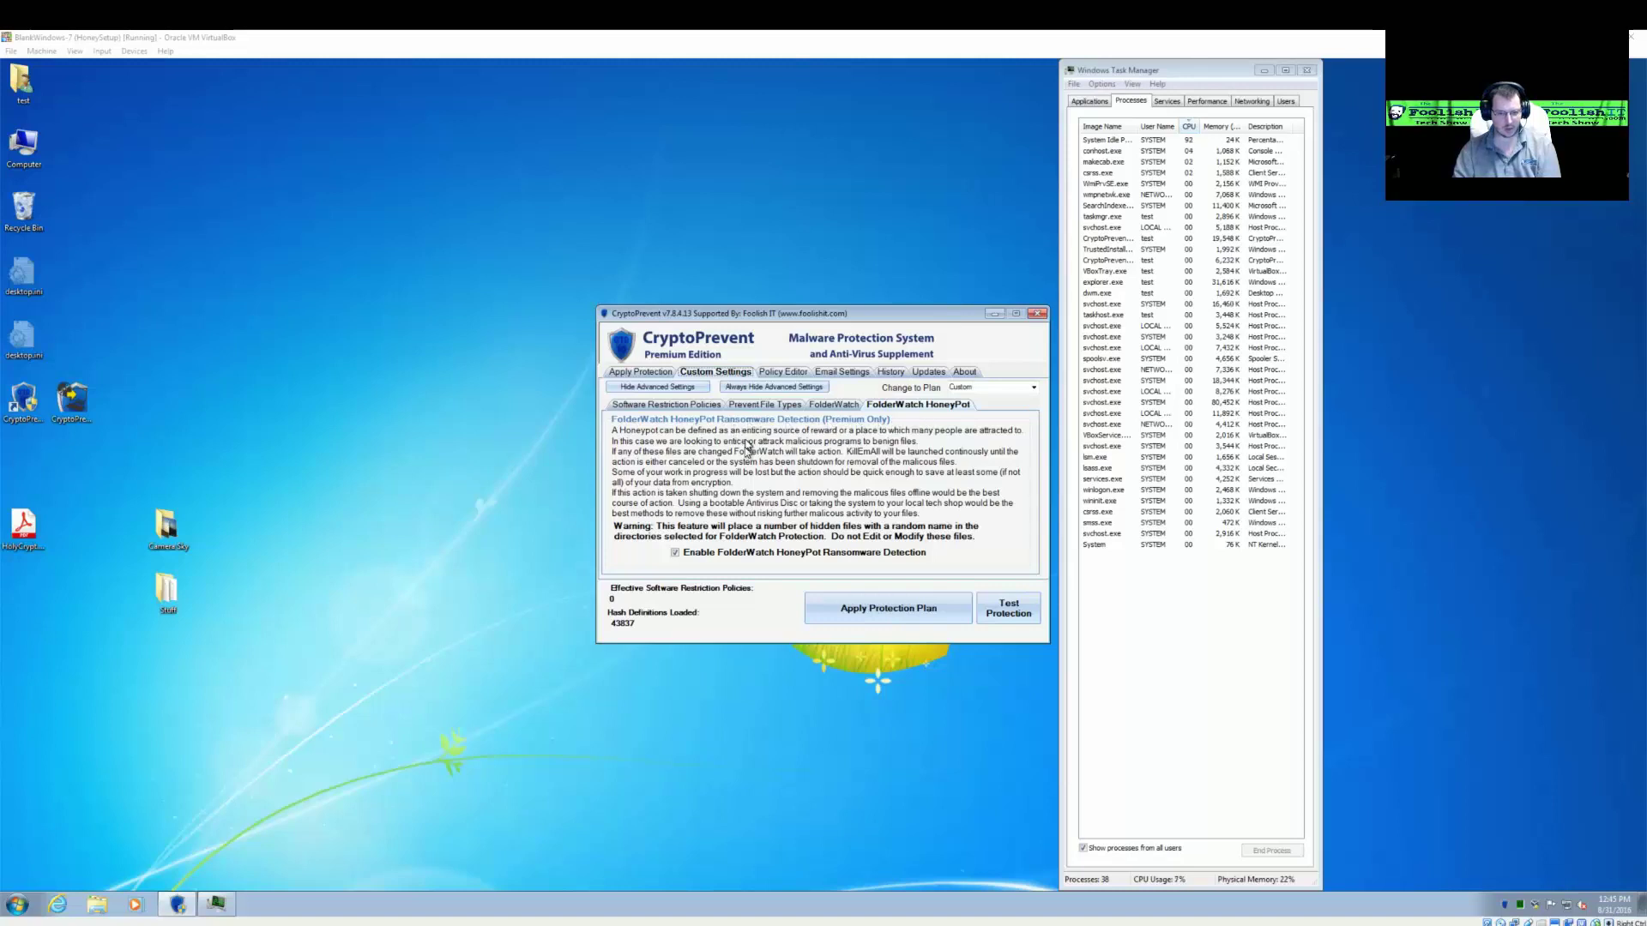
- Review the FolderWatch folders and HoneyPot settings, ending on Apply Protection with Folder Watch enabled
left_click(837, 405)
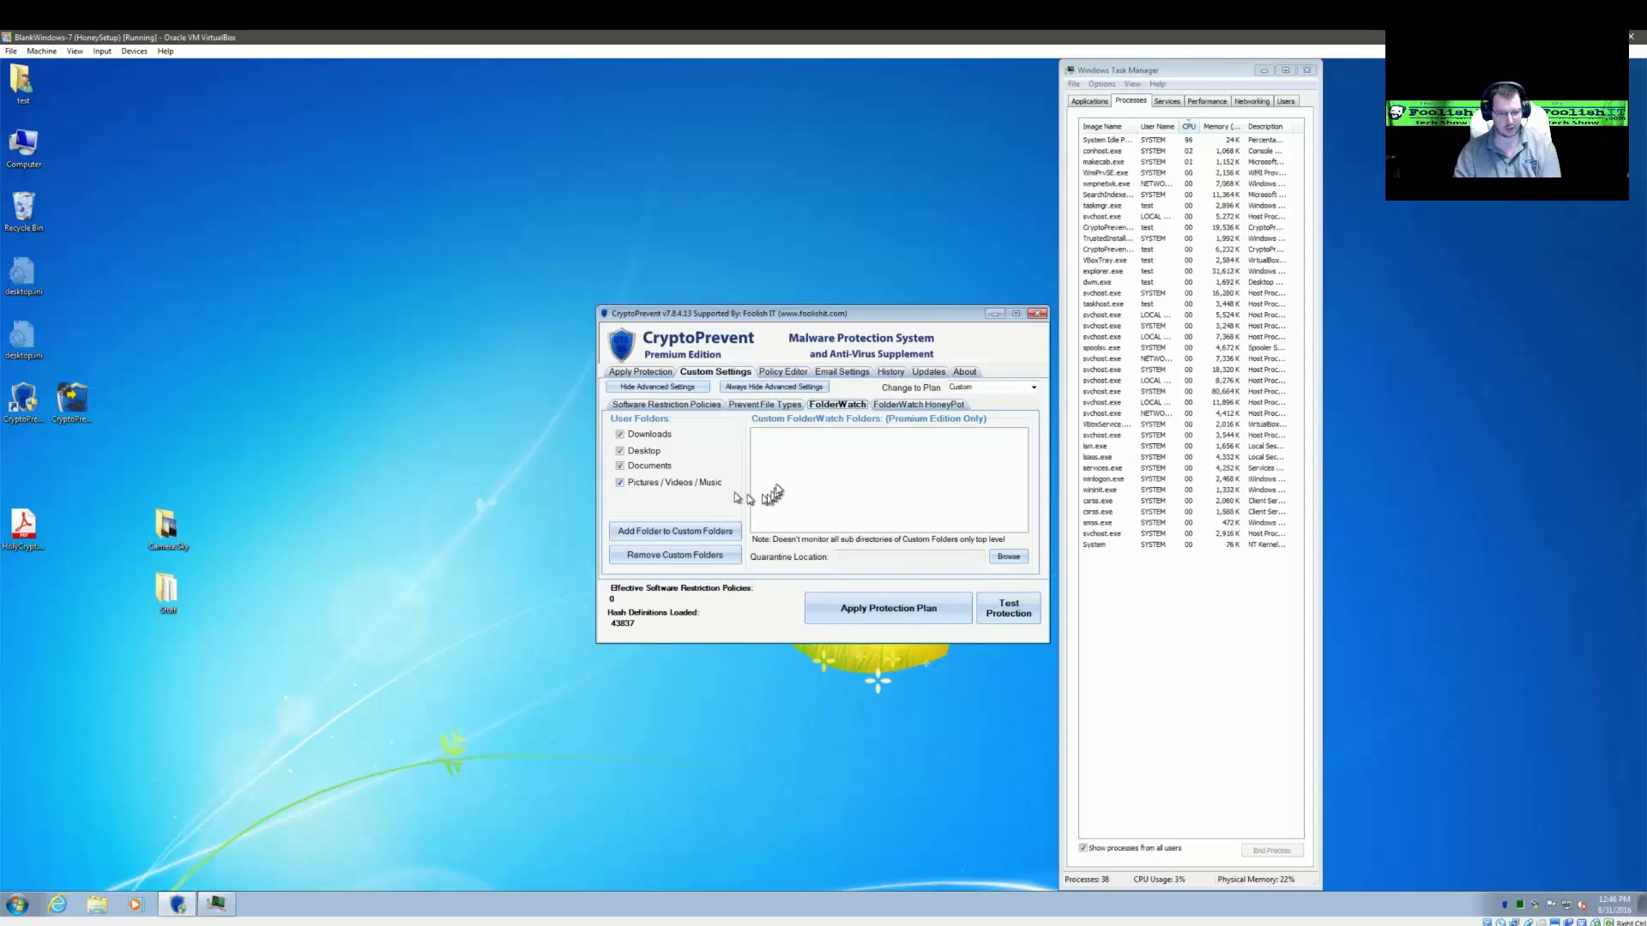
left_click(914, 407)
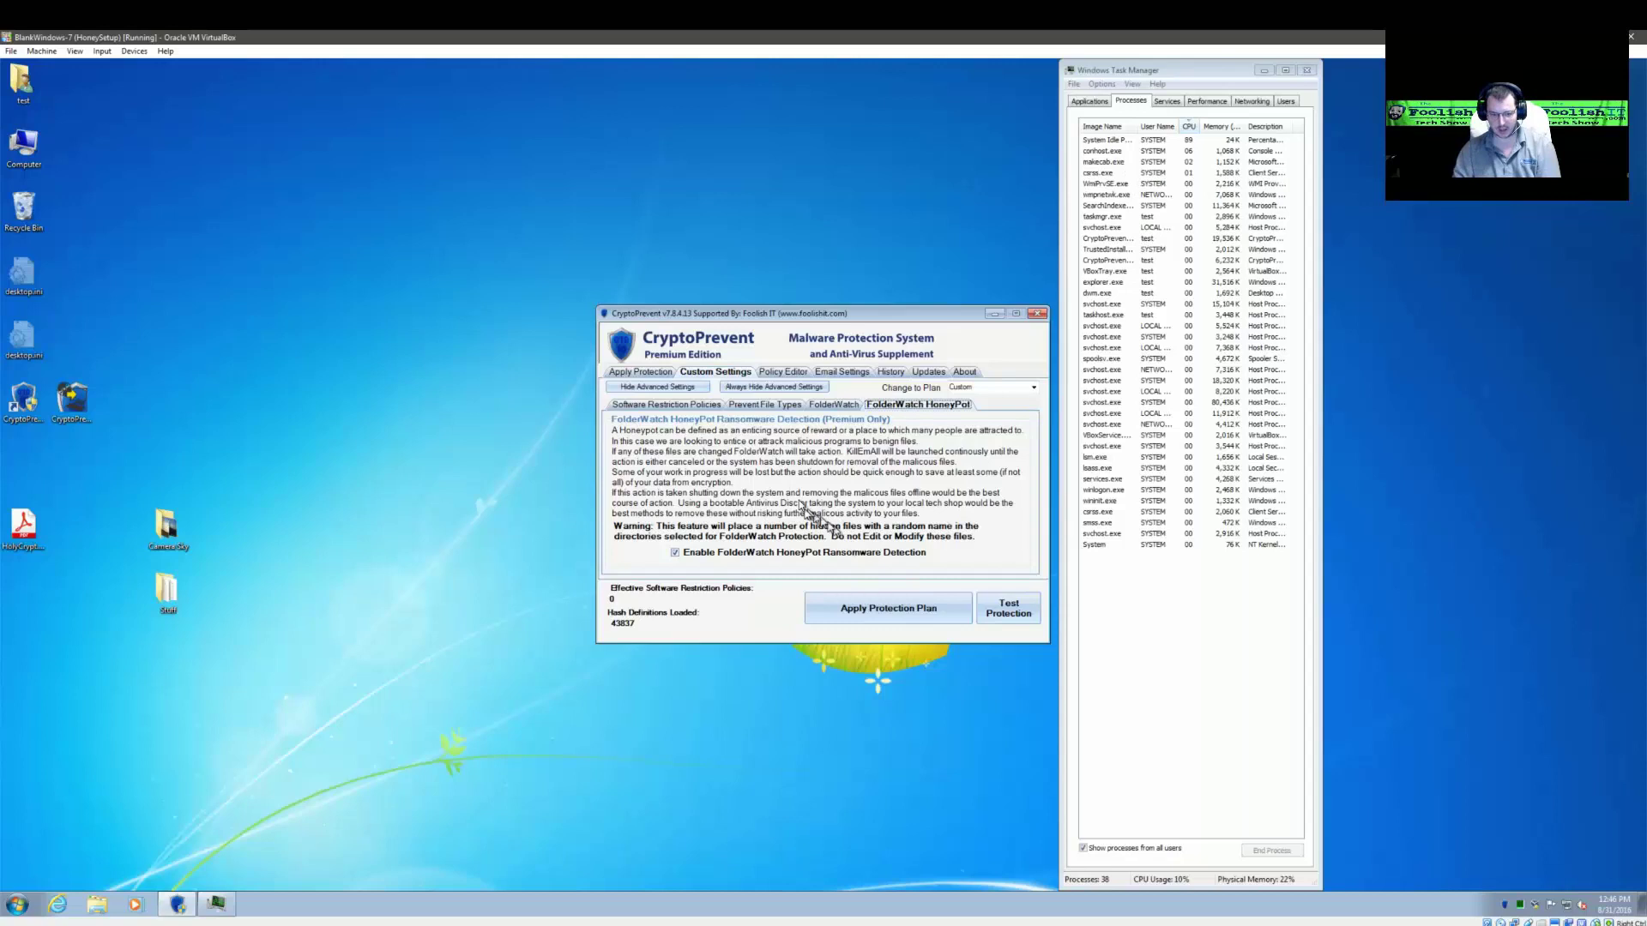
left_click(645, 372)
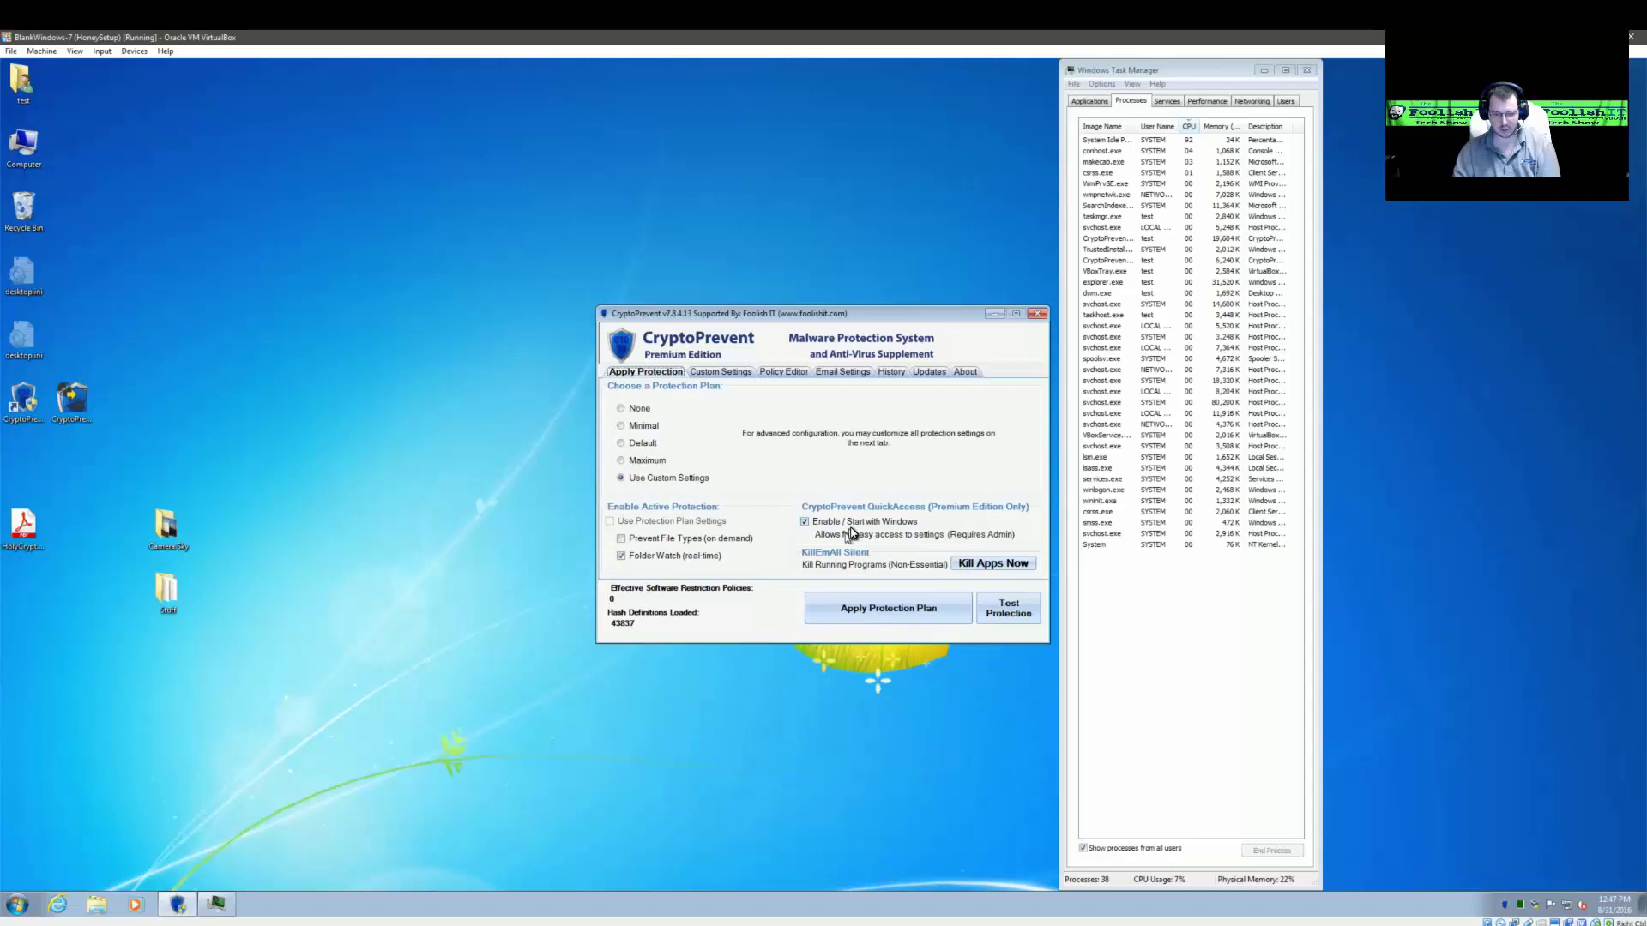
- Review the Custom Settings sub-tabs: restriction policies, Default and Maximum plans, file types, FolderWatch, and HoneyPot
left_click(707, 372)
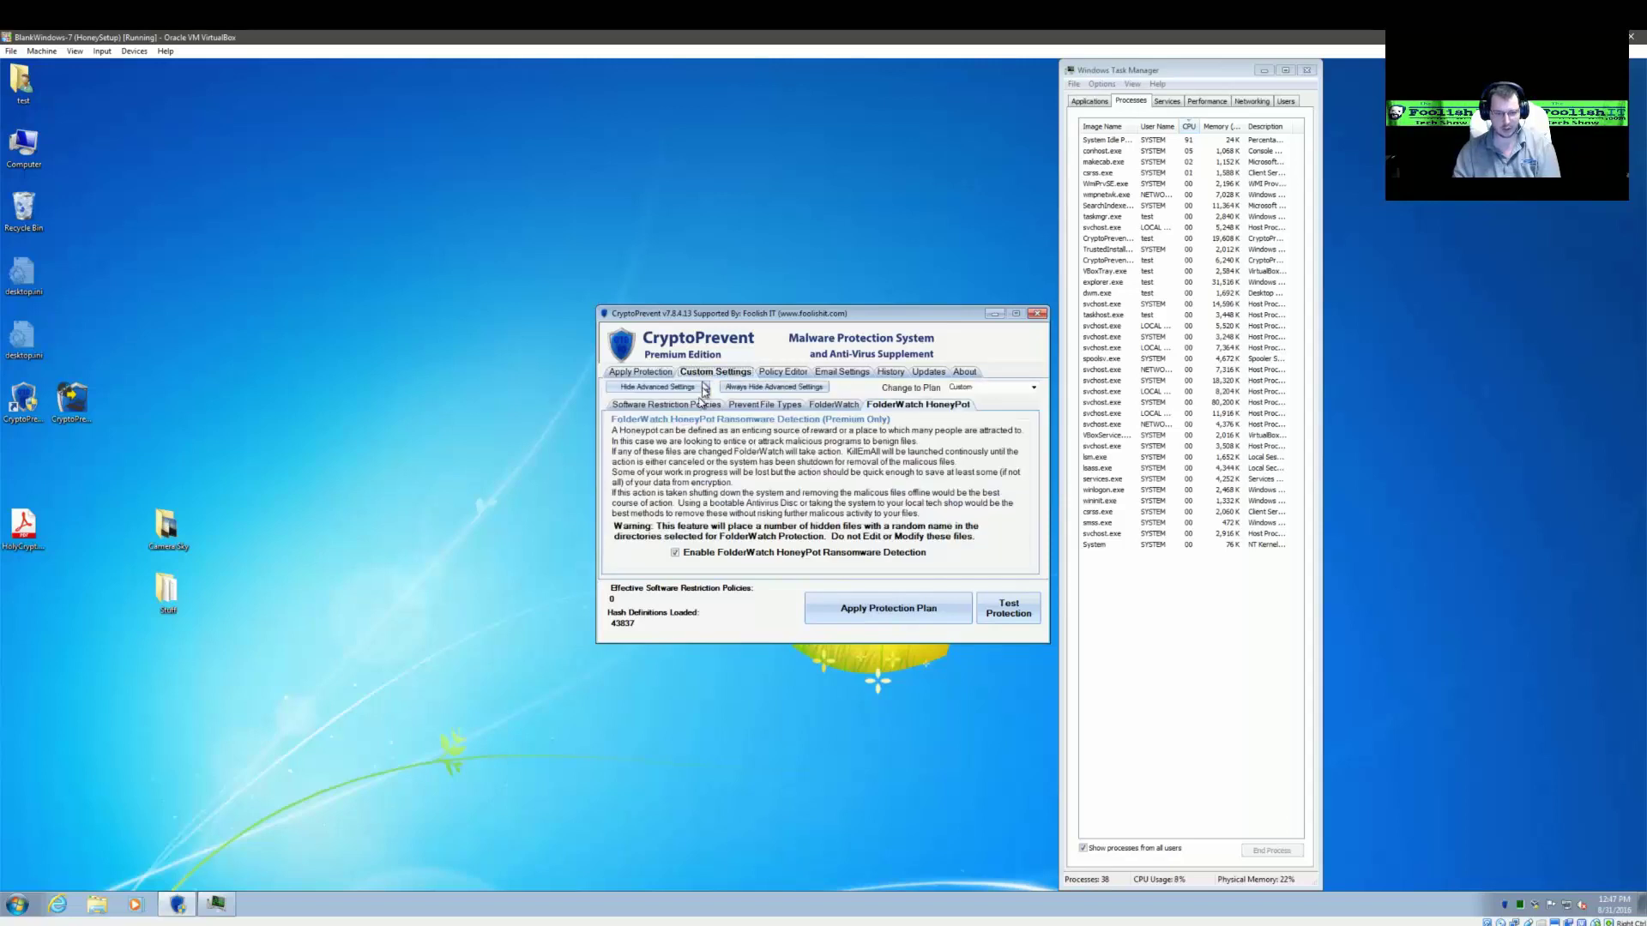
left_click(688, 406)
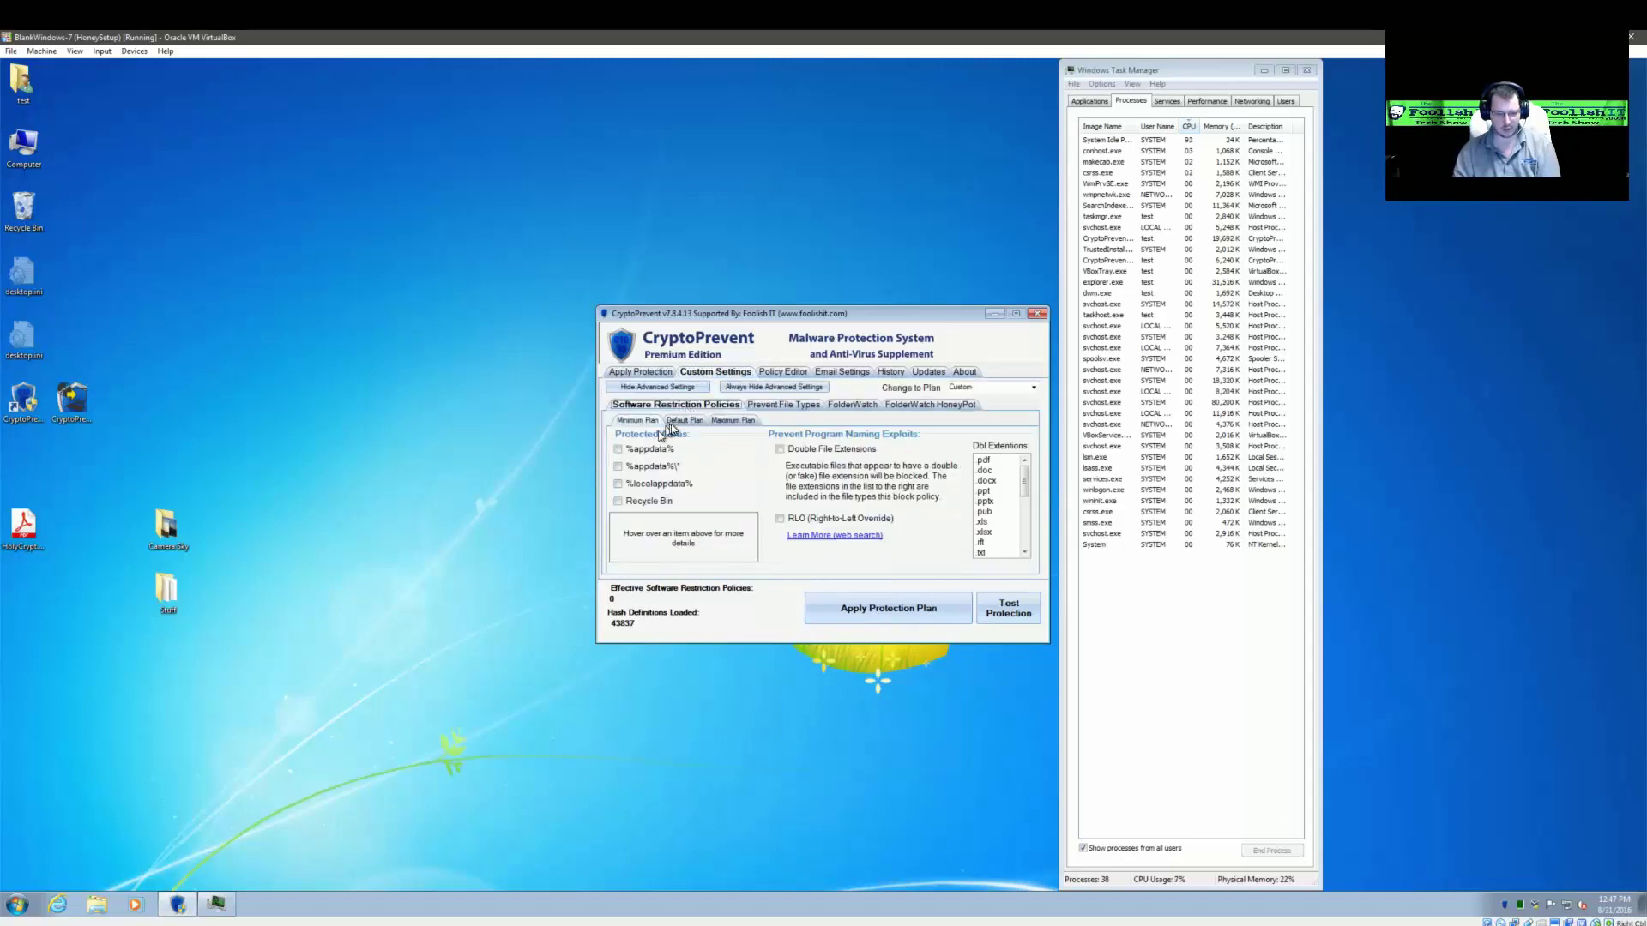
left_click(683, 420)
left_click(743, 422)
left_click(770, 405)
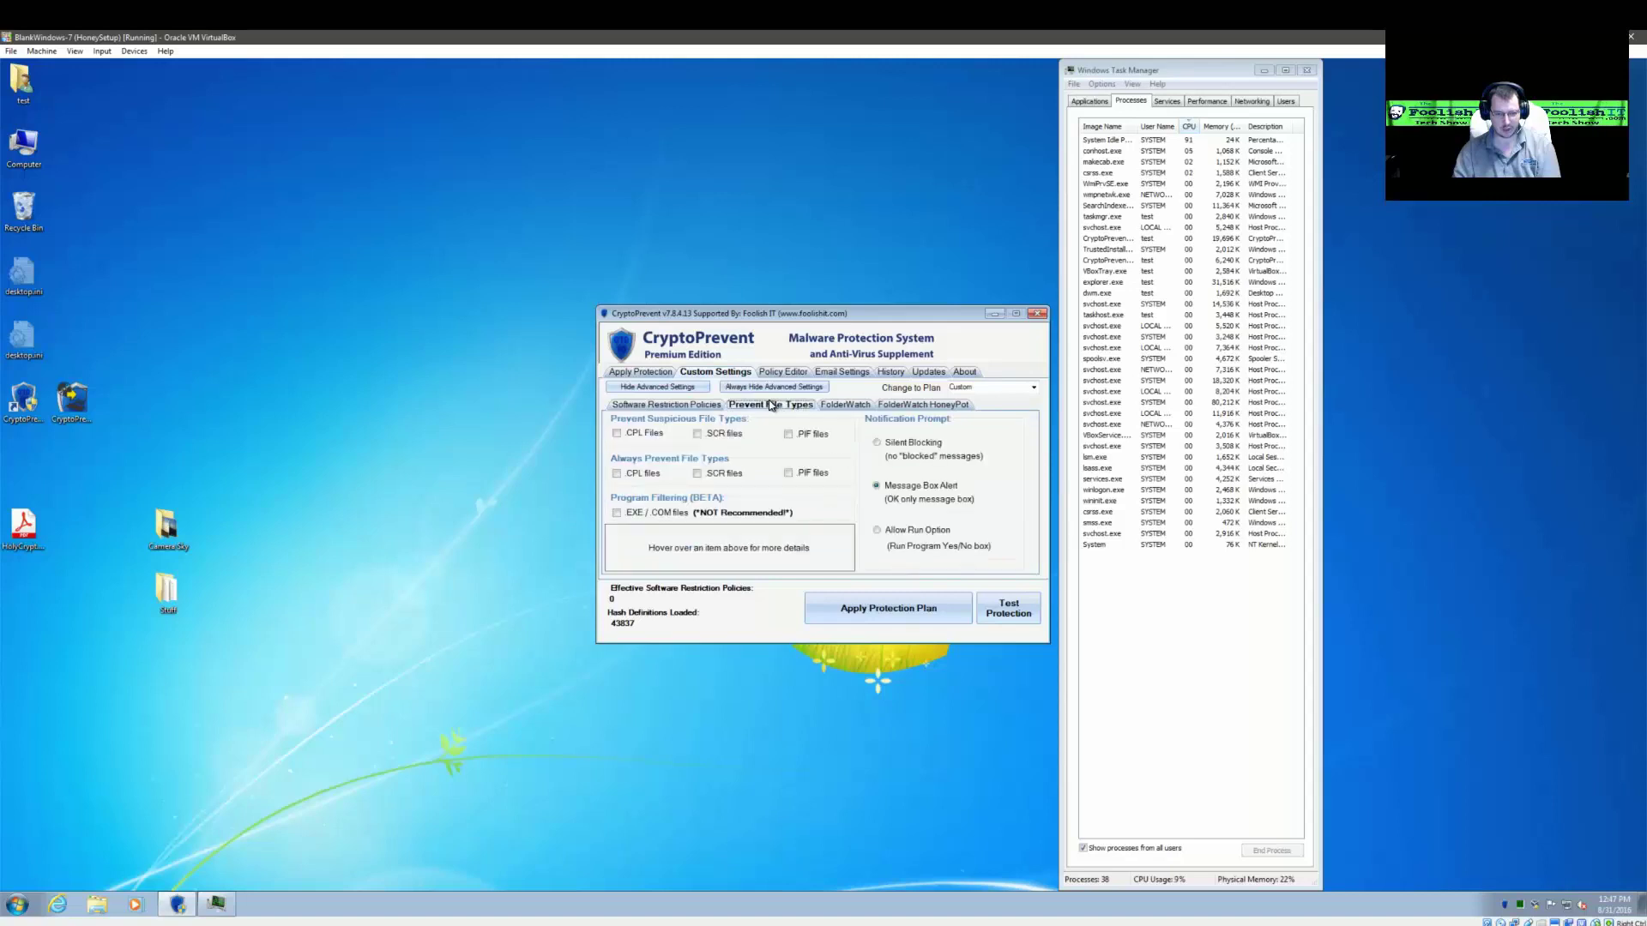
left_click(847, 405)
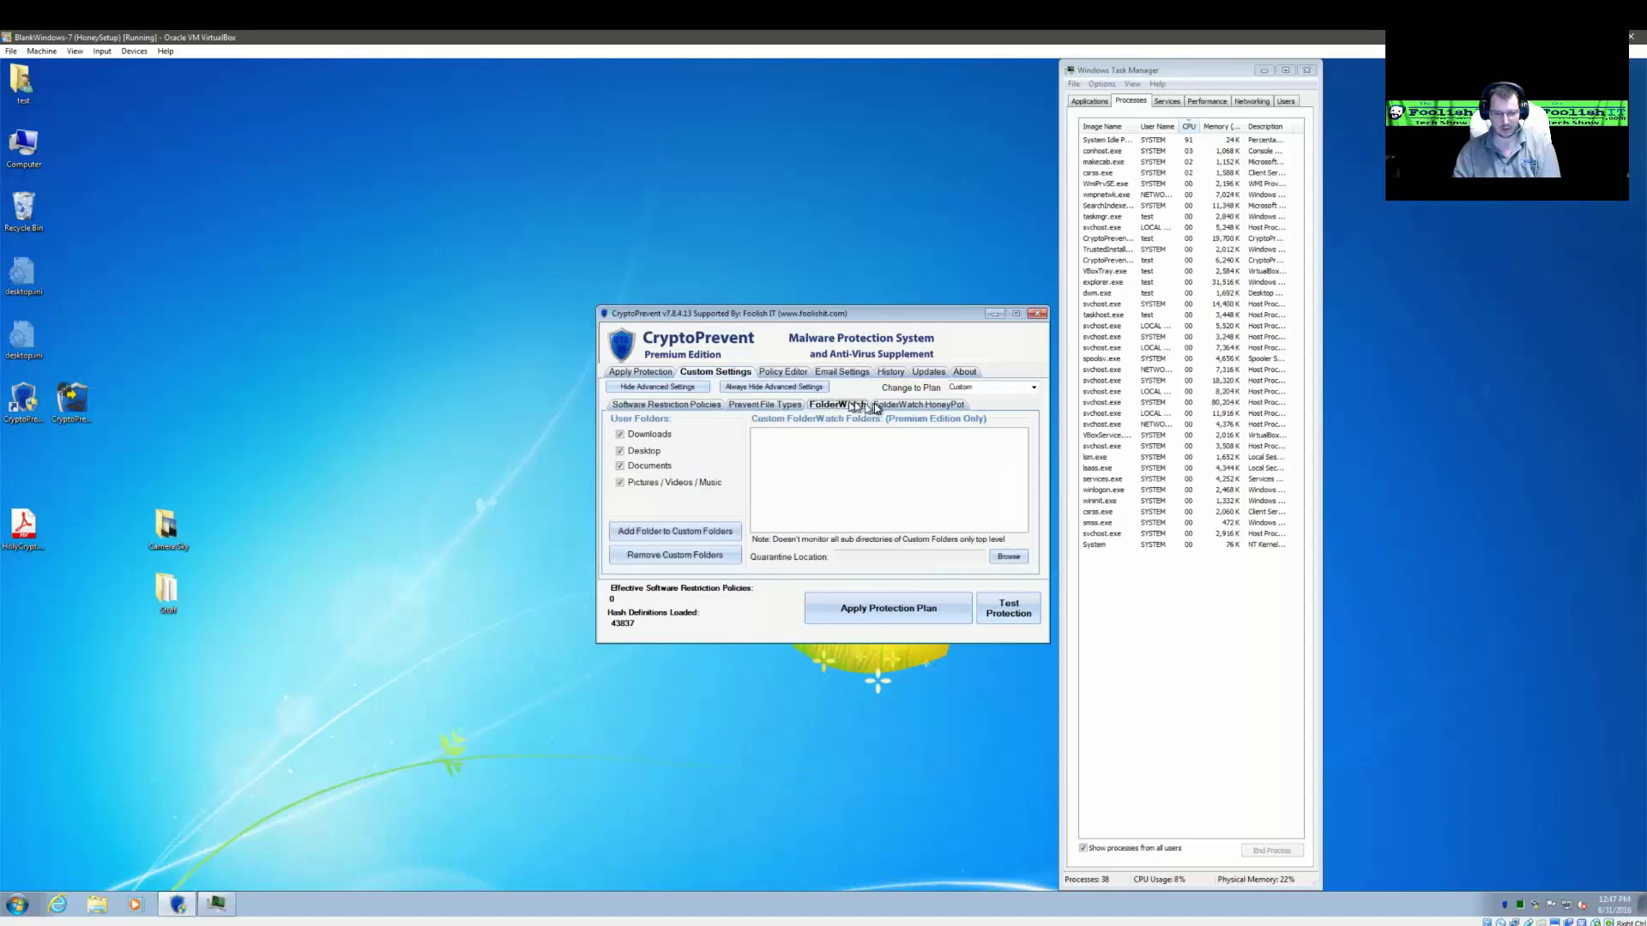
left_click(899, 407)
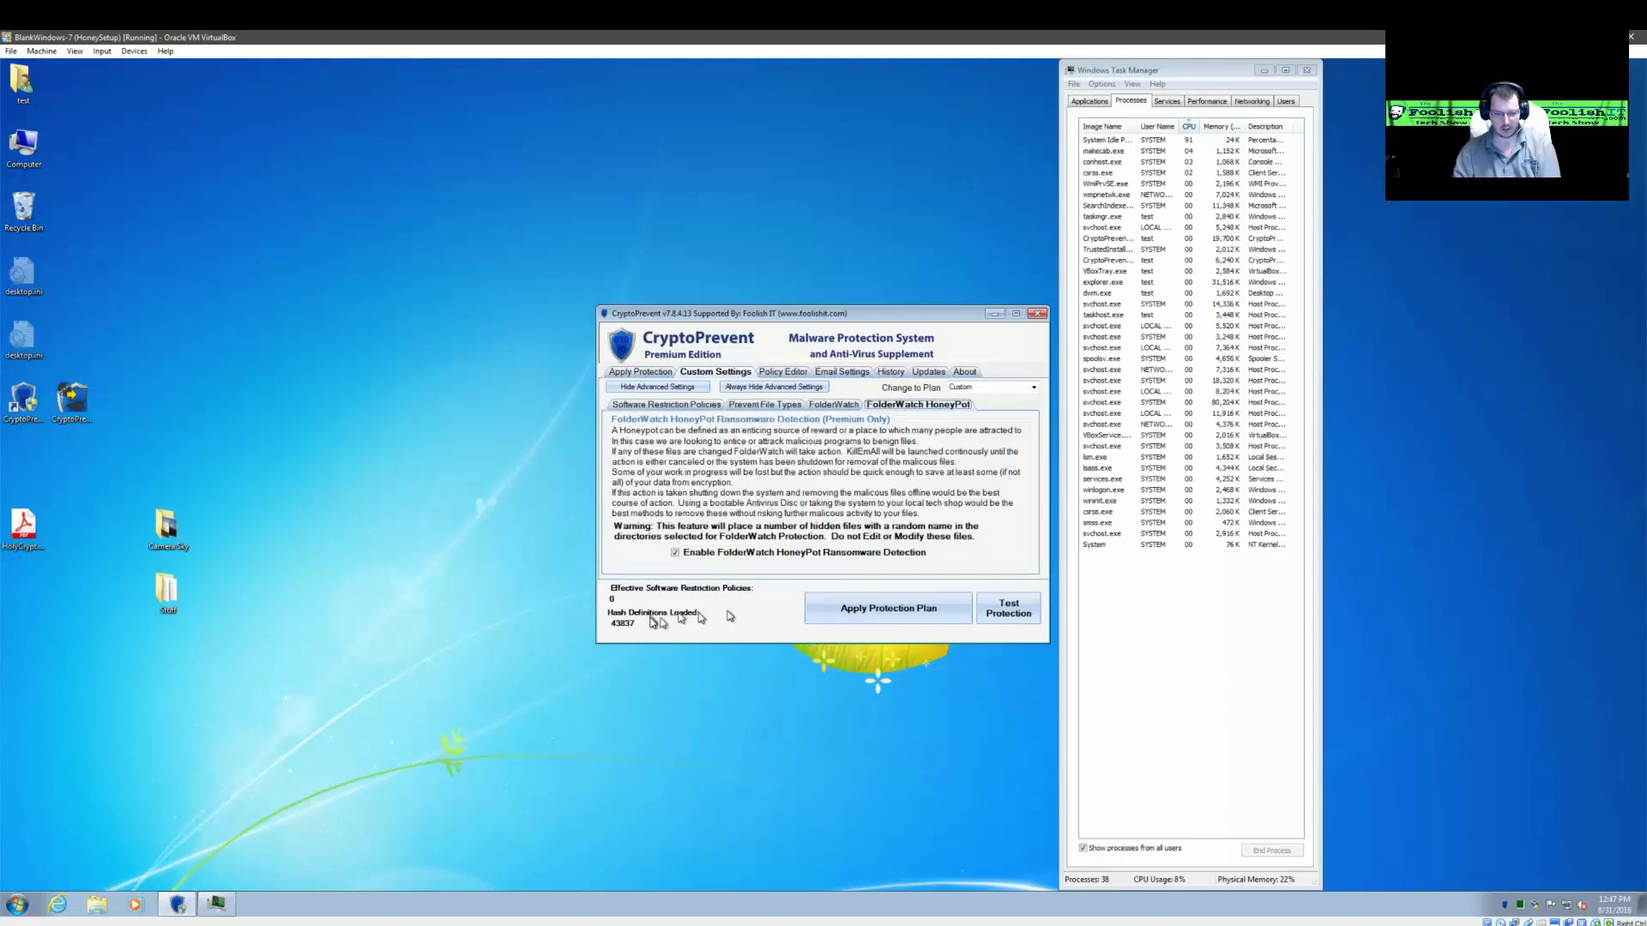
- Apply the custom protection plan, declining whitelisting and an immediate restart
left_click(836, 605)
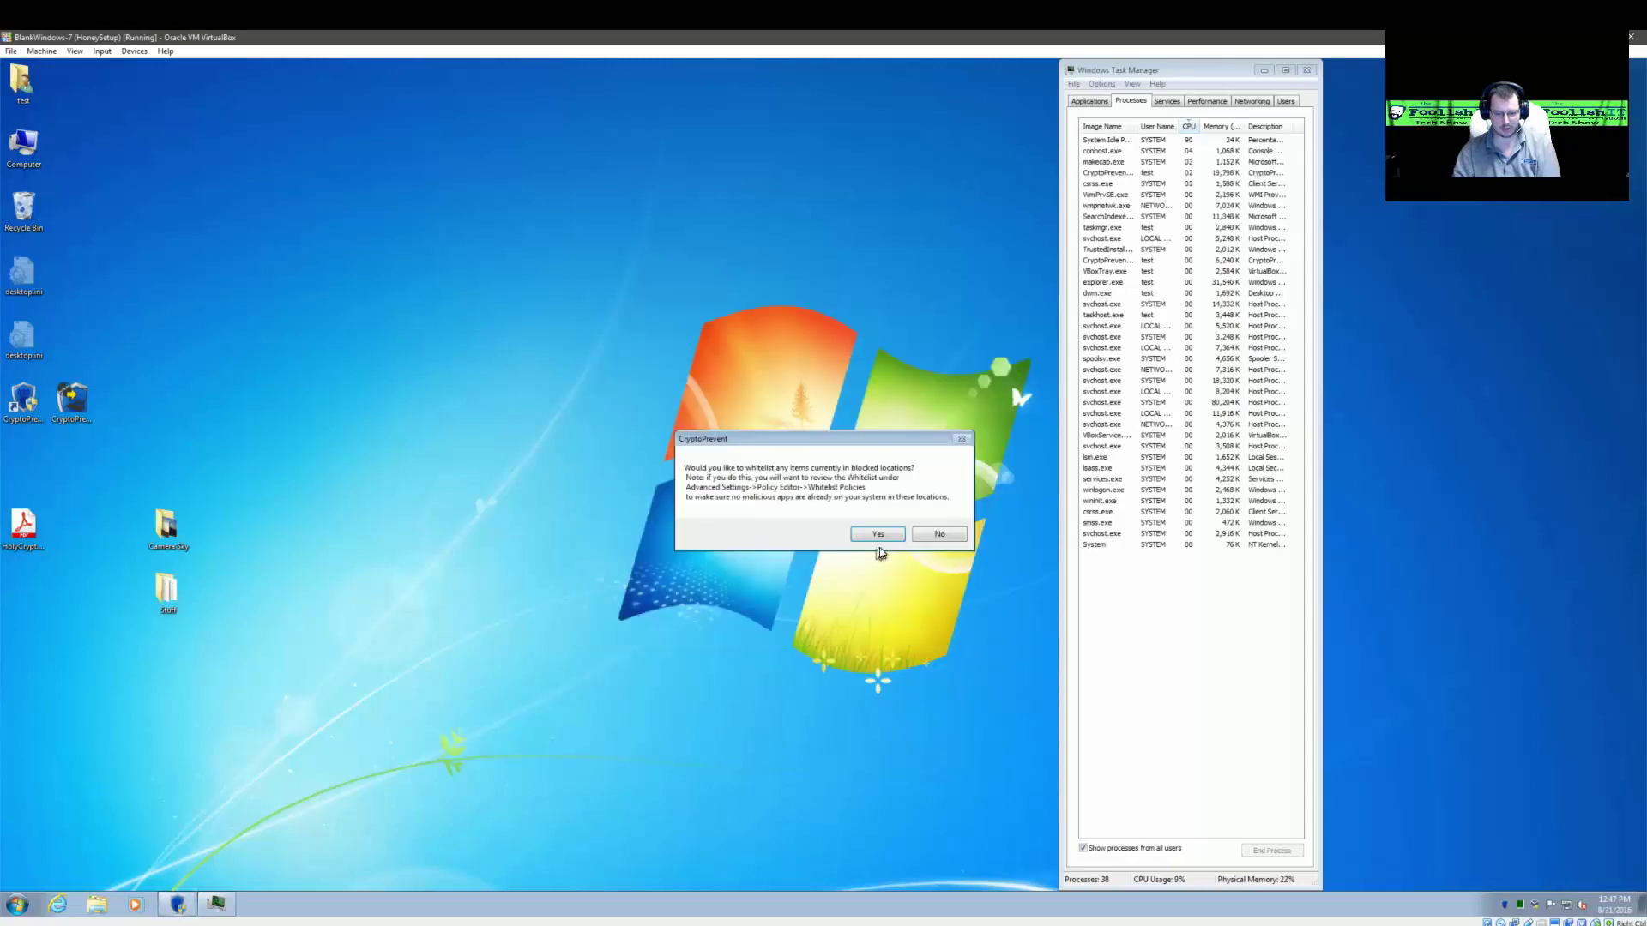
left_click(934, 534)
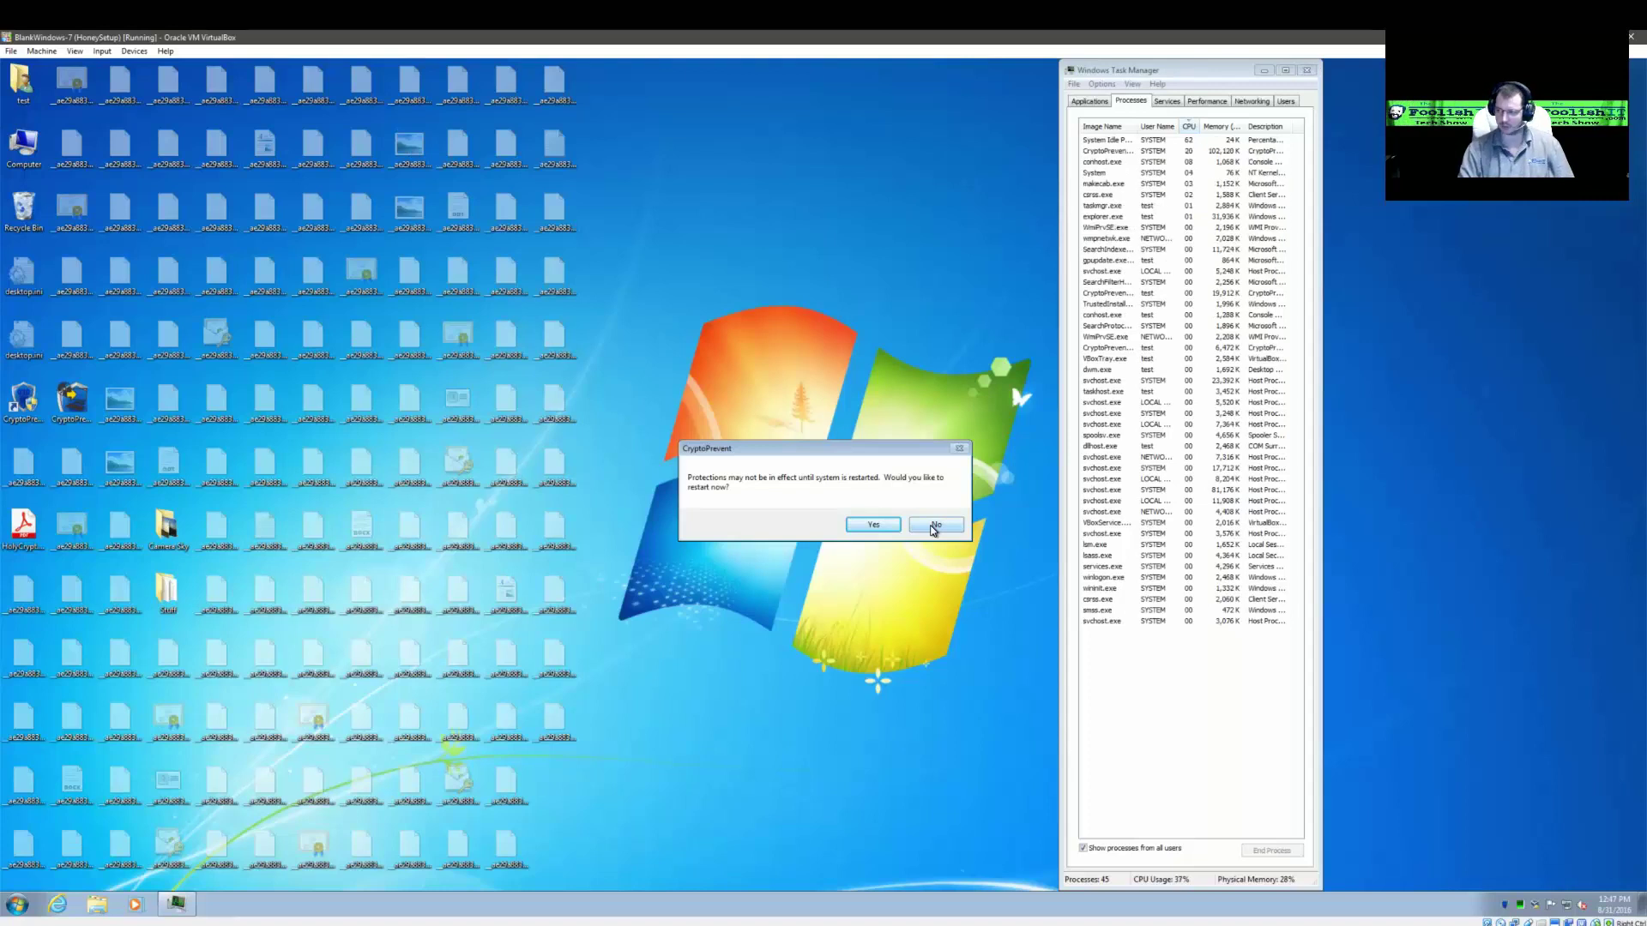
left_click(933, 525)
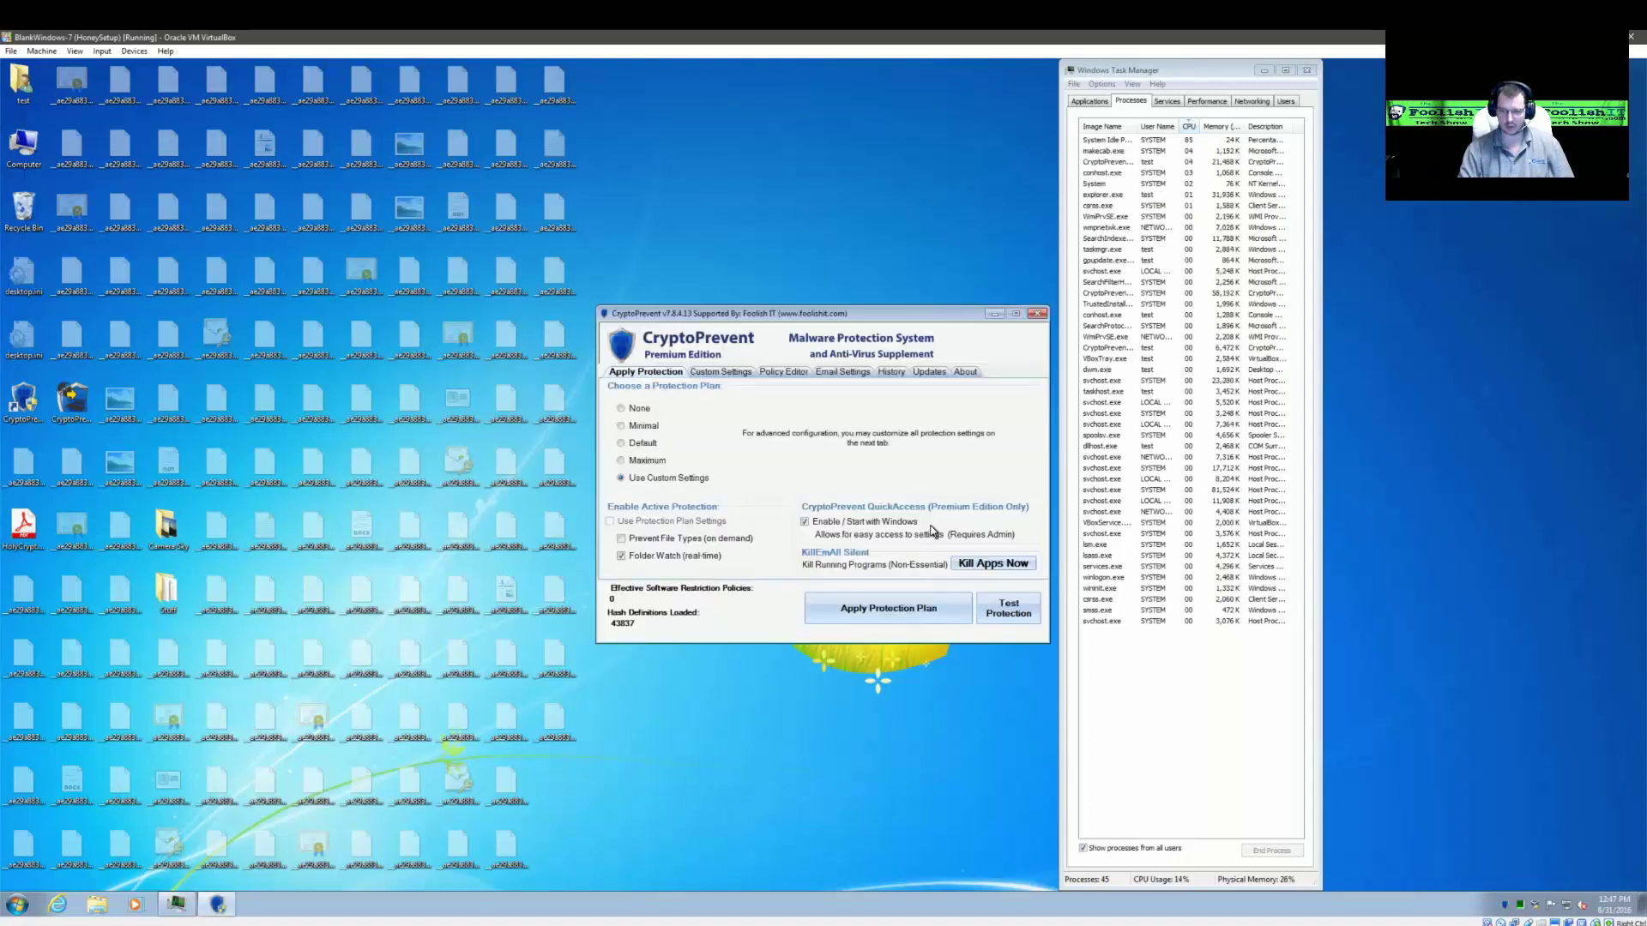
- Close CryptoPrevent and open Computer in Windows Explorer
left_click(1035, 315)
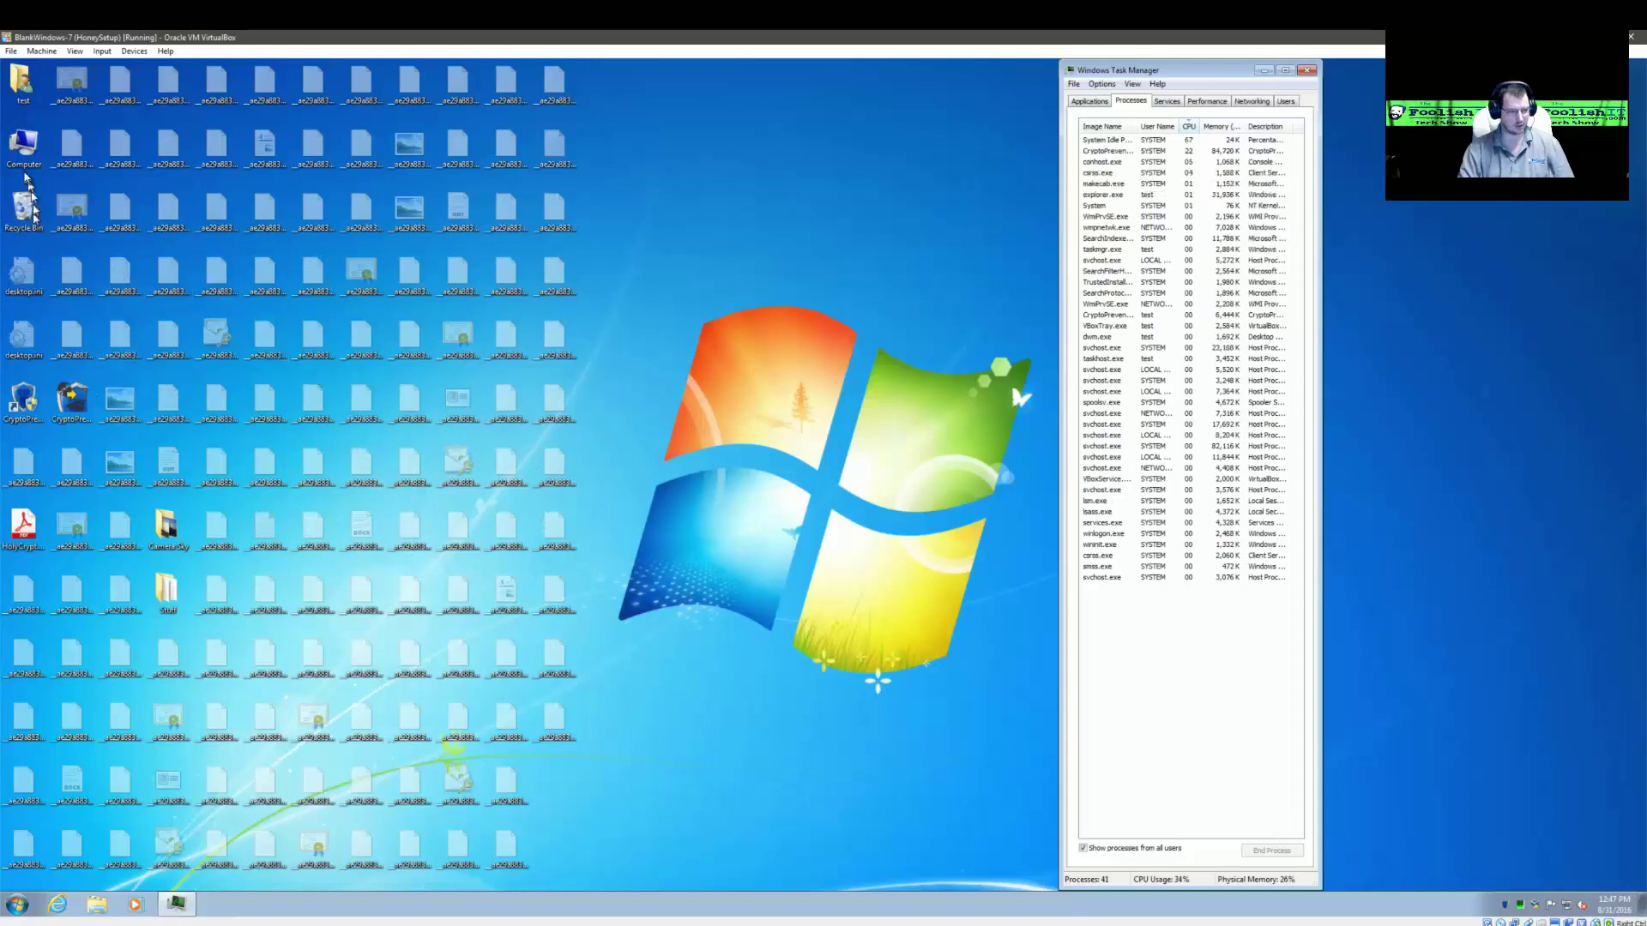
double_click(21, 147)
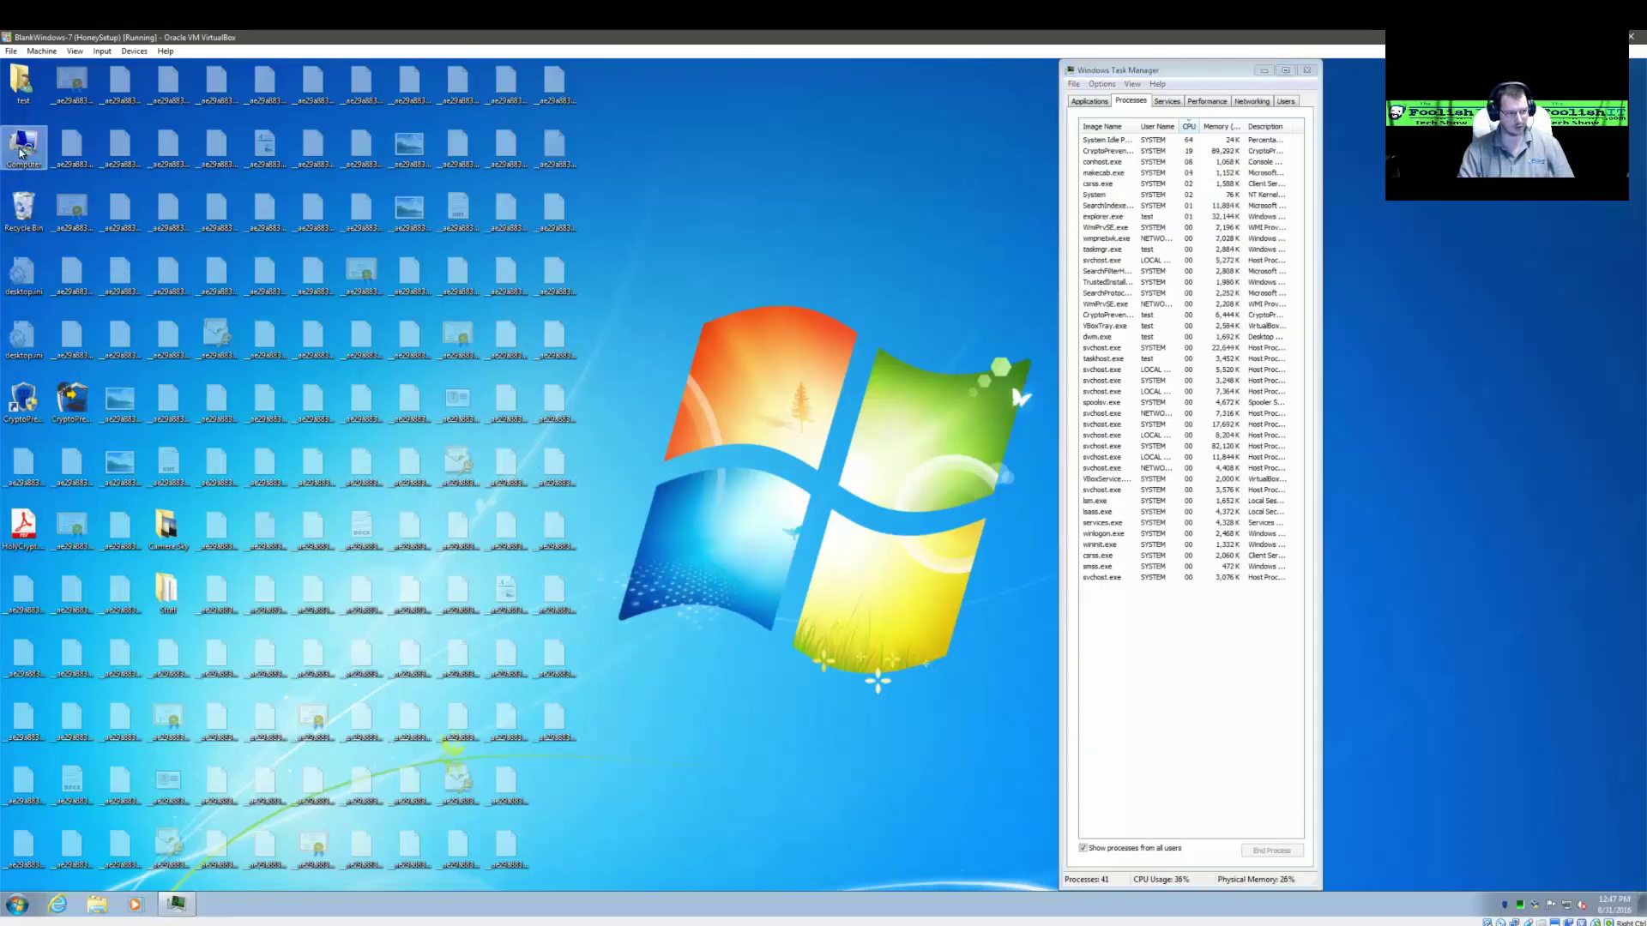
left_click(366, 270)
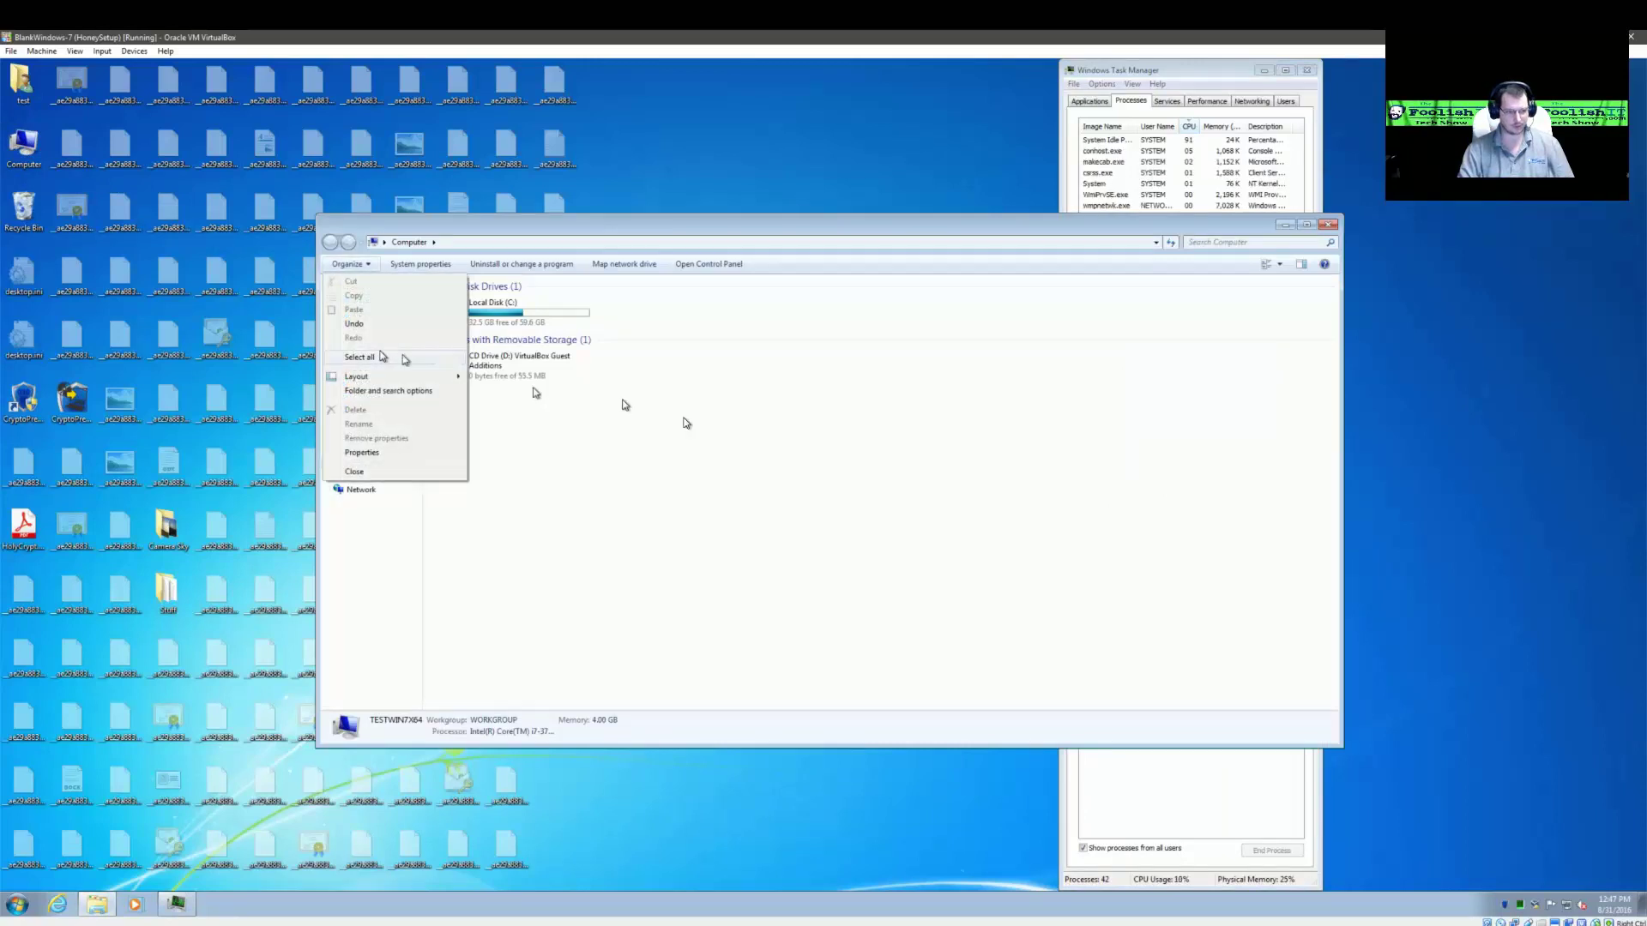
left_click(697, 435)
- Check Downloads and the Documents, Music, Pictures and Videos libraries for honeypot decoy files
left_click(373, 314)
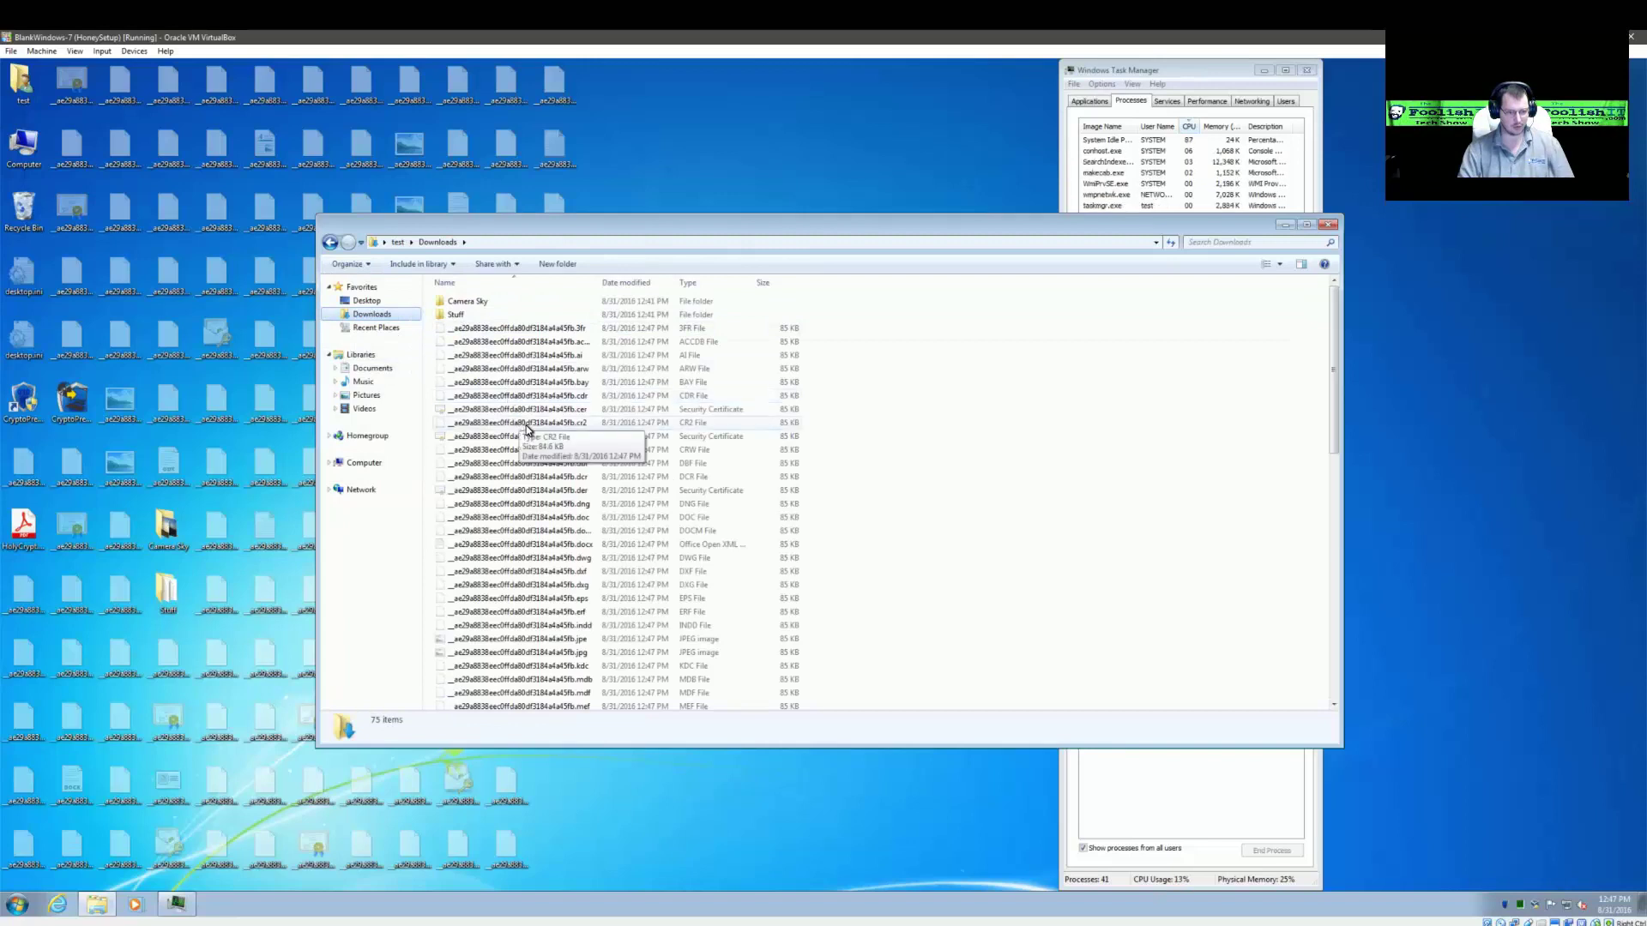
left_click(367, 370)
left_click(364, 382)
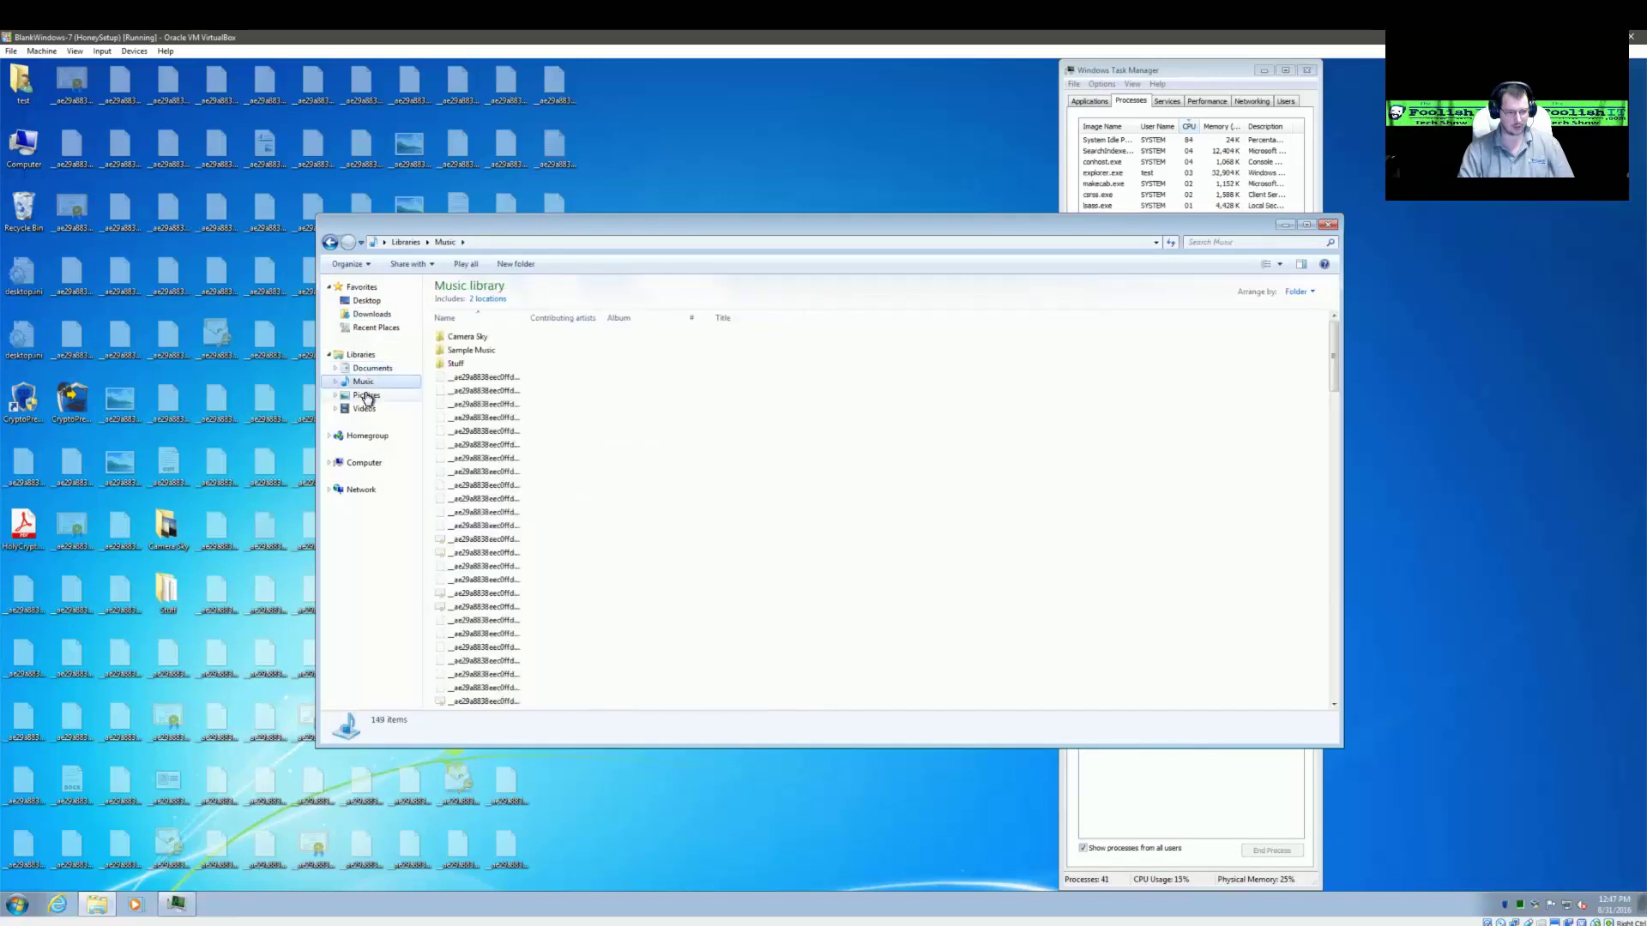
left_click(366, 395)
left_click(364, 410)
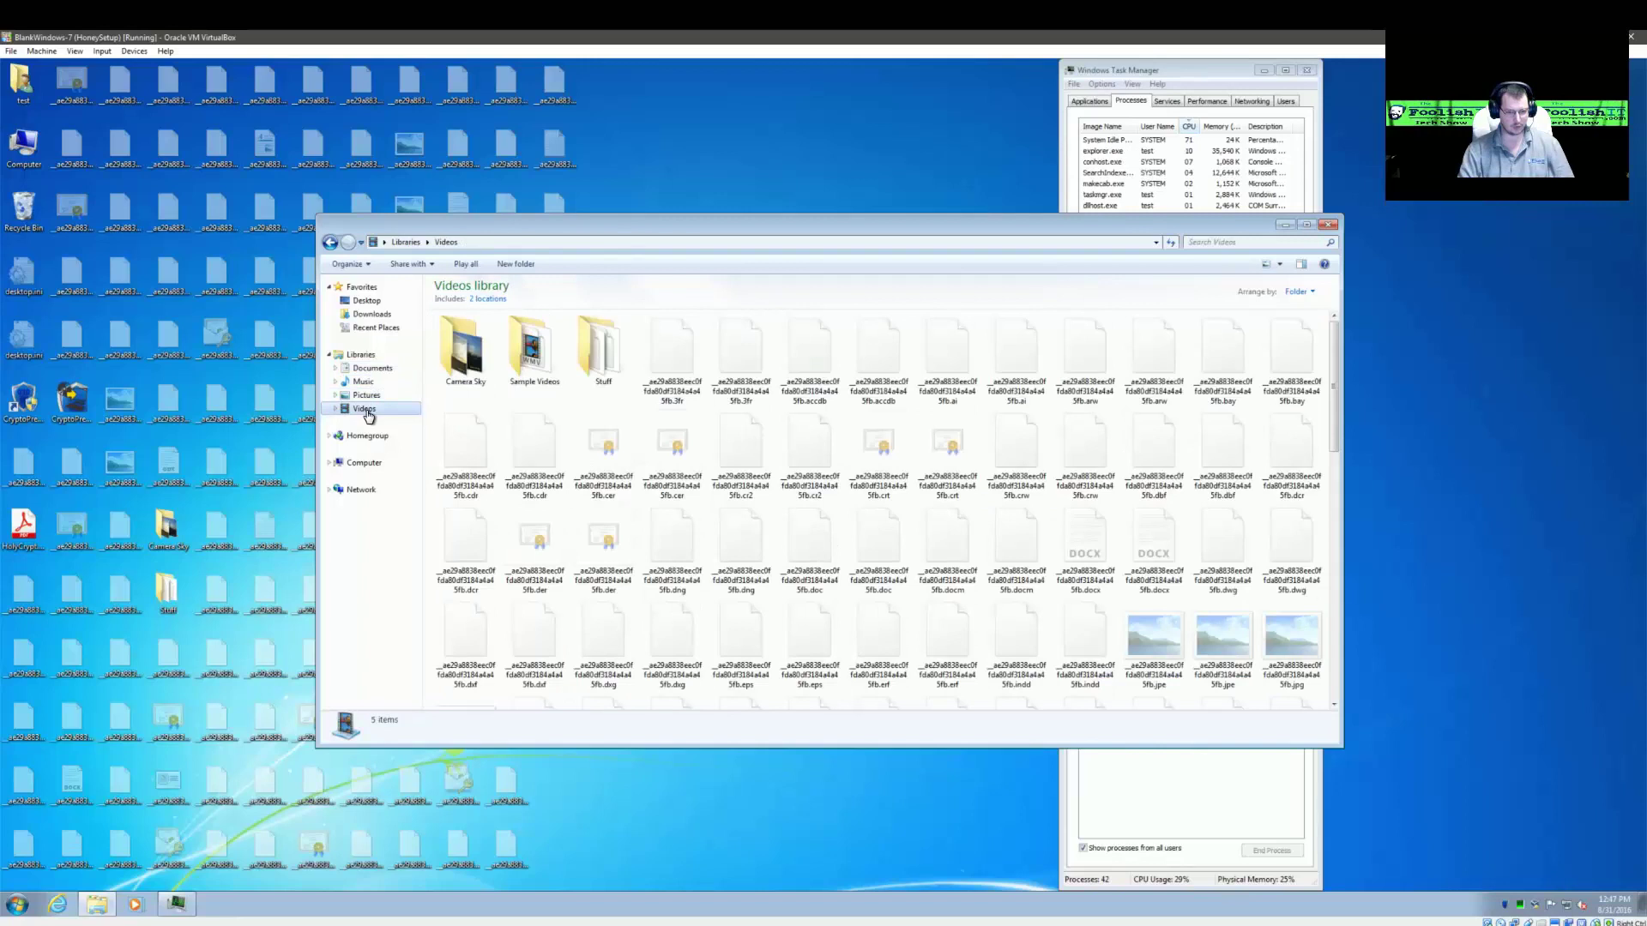
- Return to Downloads, peek into Camera Sky, then open the Stuff folder
left_click(375, 315)
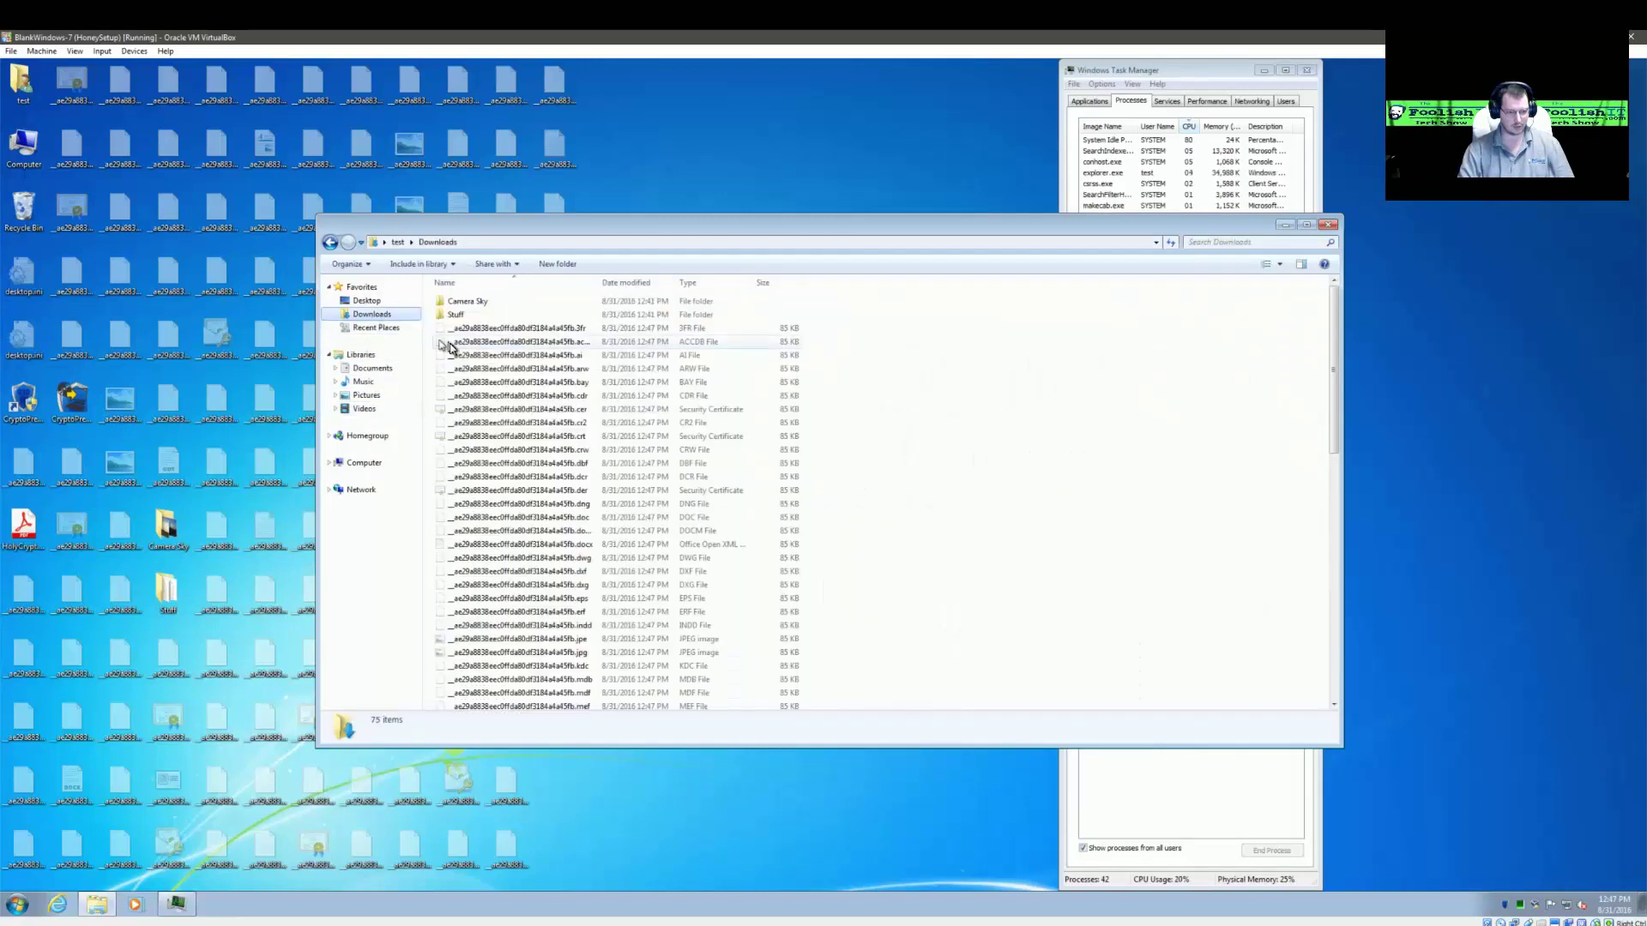
double_click(476, 306)
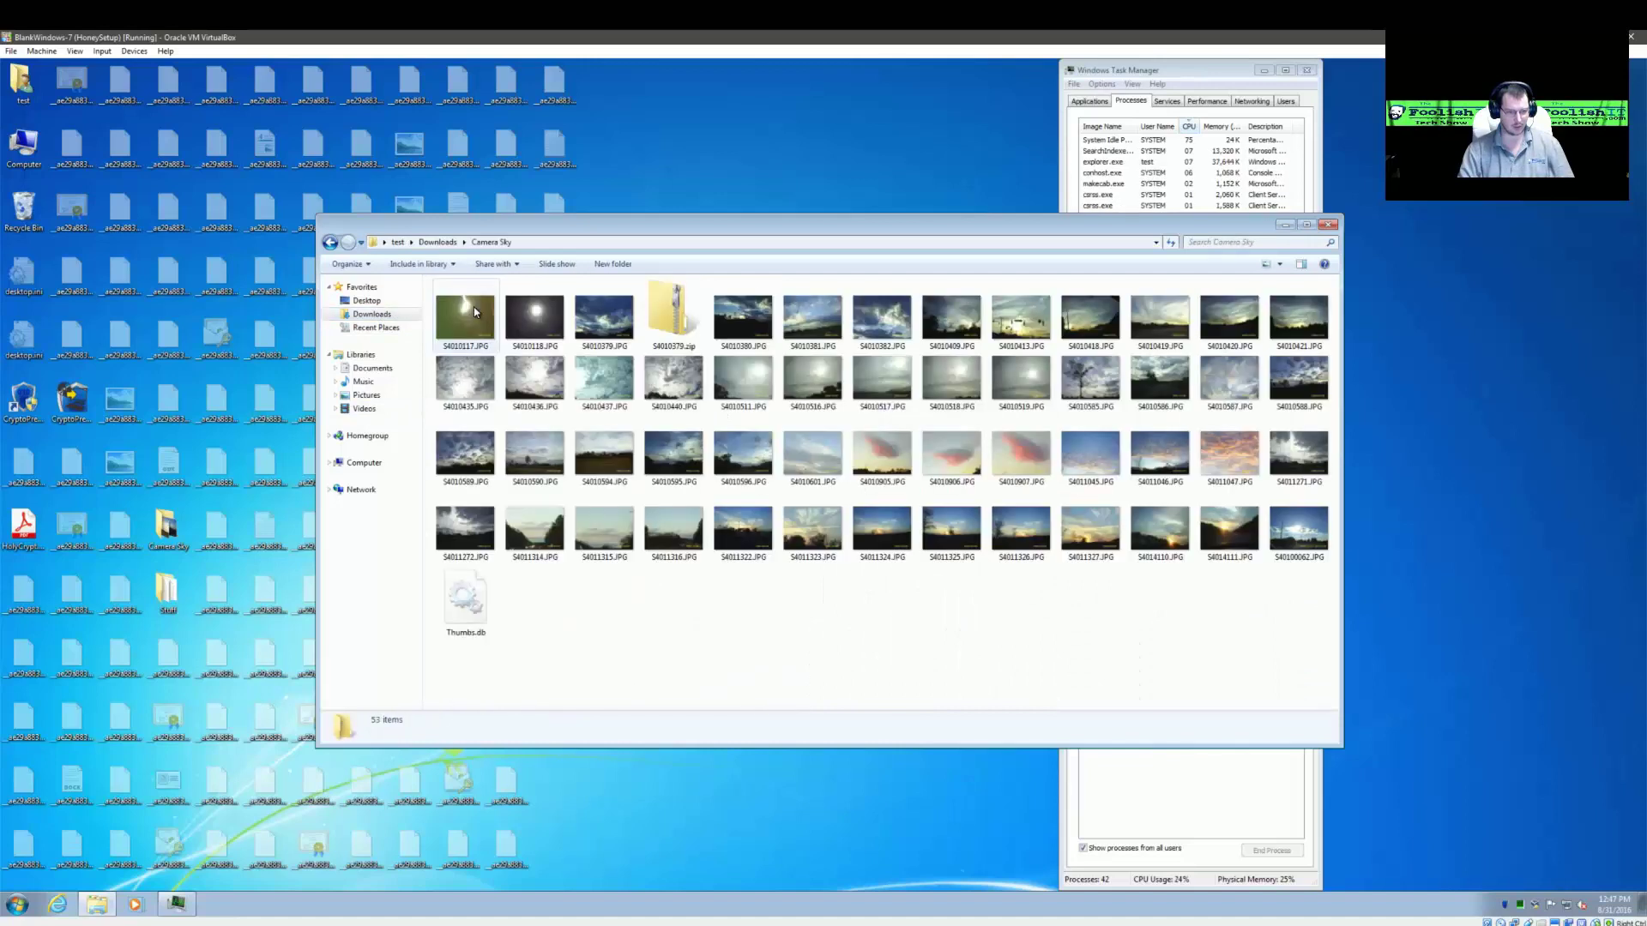
key("BackSpace")
double_click(463, 319)
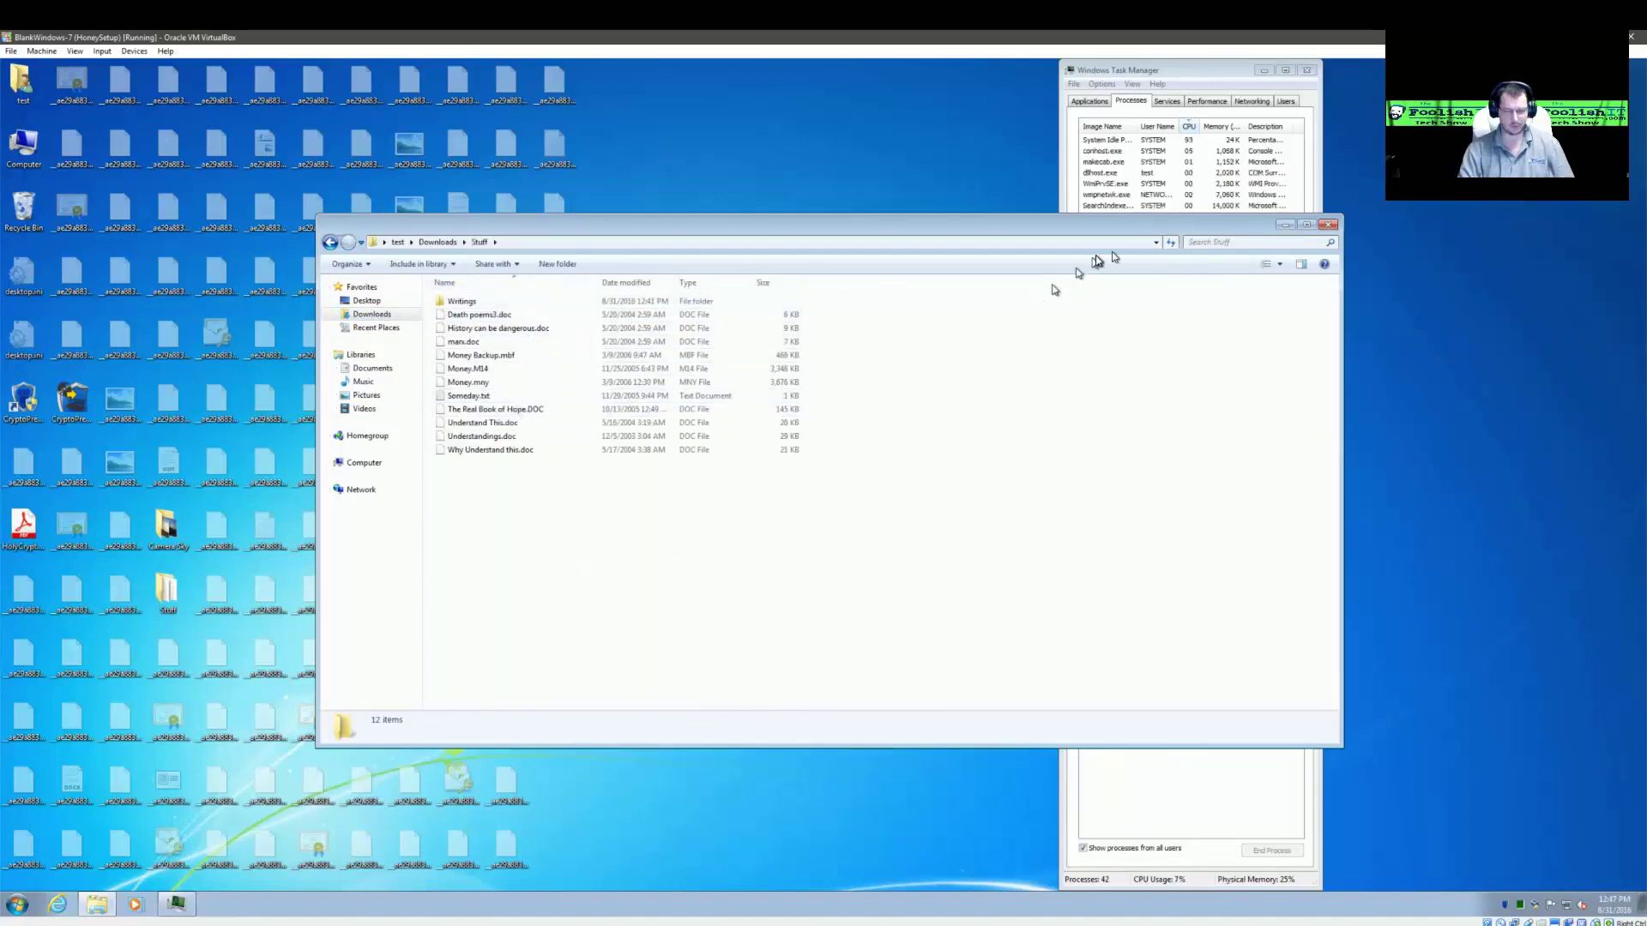
- Set folder options to 'Don't show hidden files, folders, or drives' and close the Stuff window
left_click(347, 265)
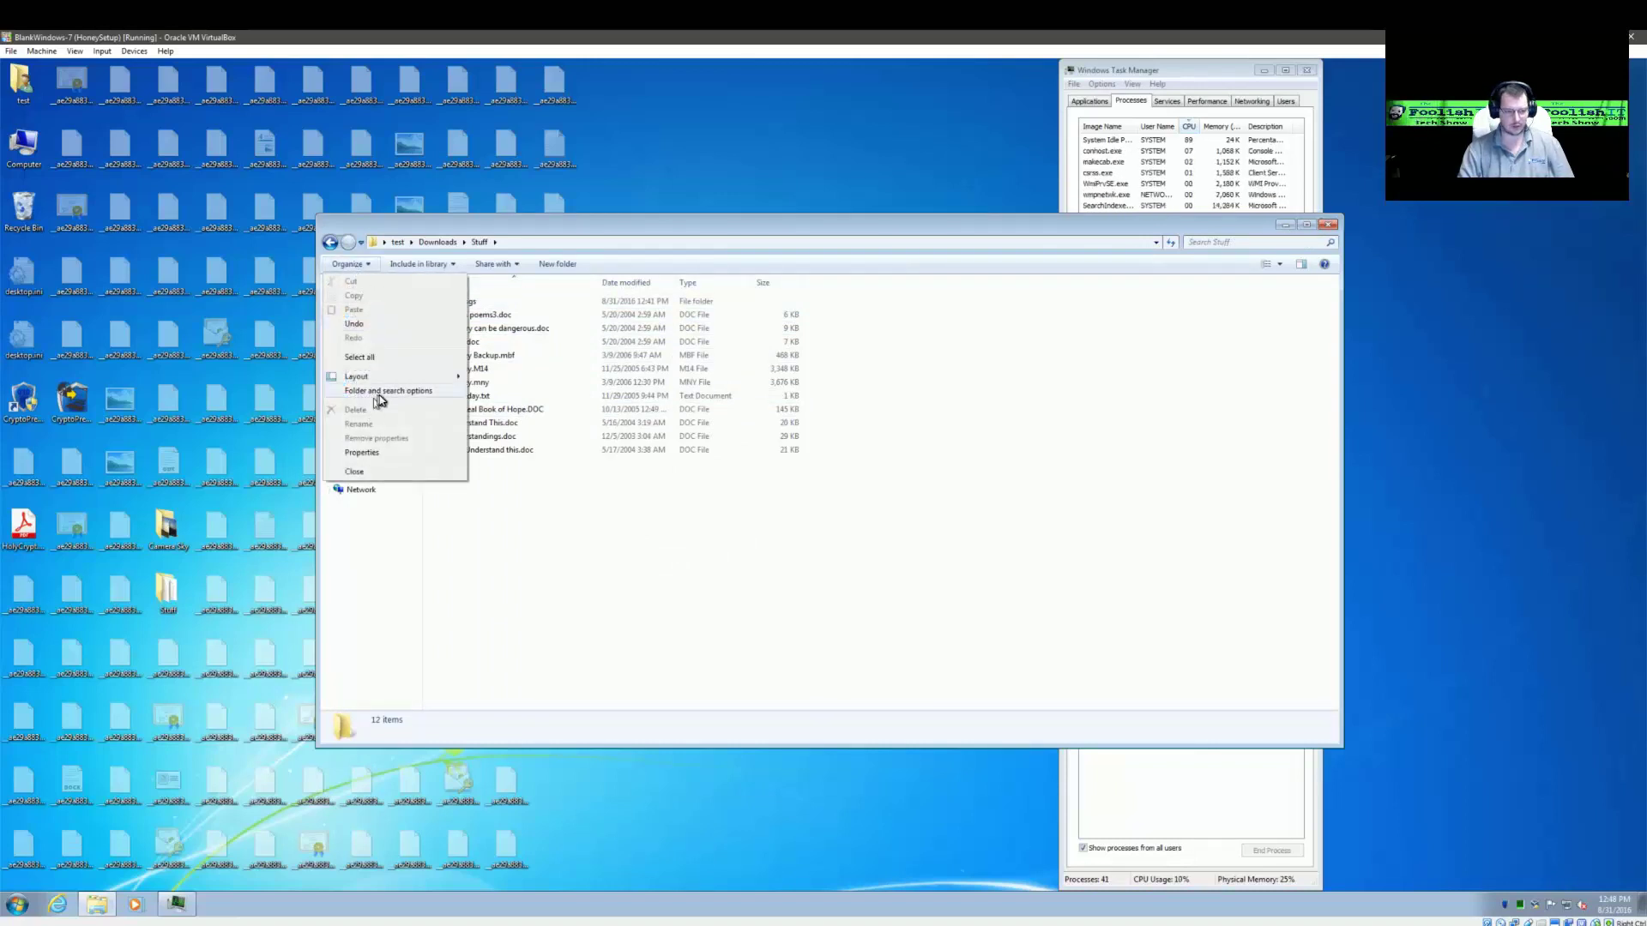
left_click(375, 393)
left_click(383, 296)
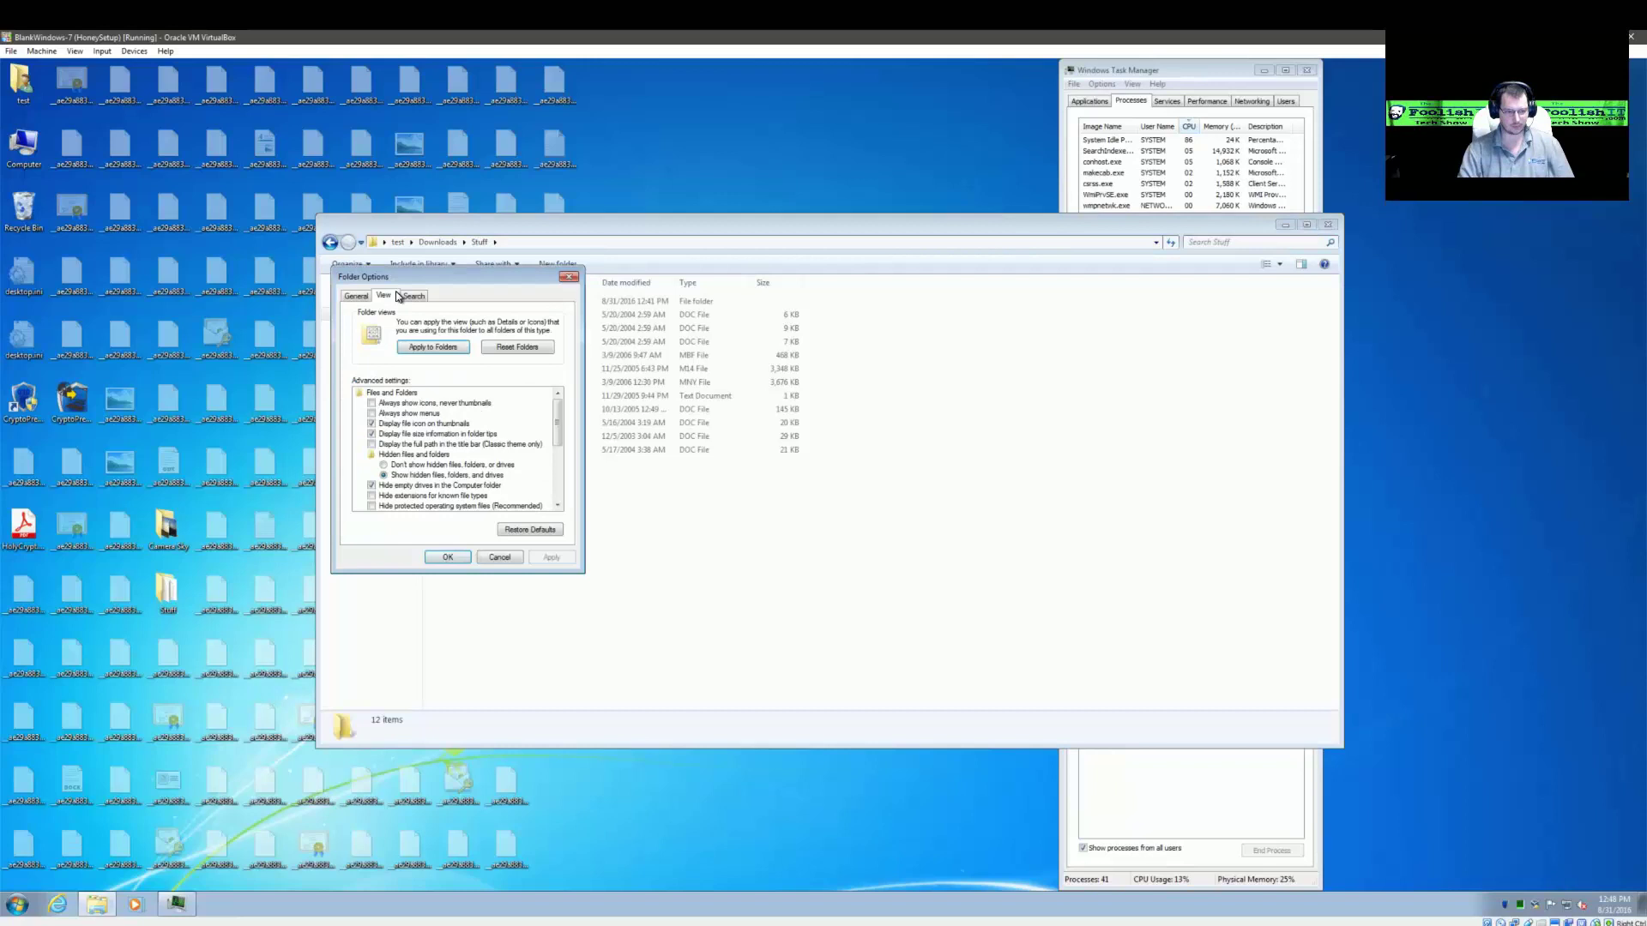
left_click(404, 464)
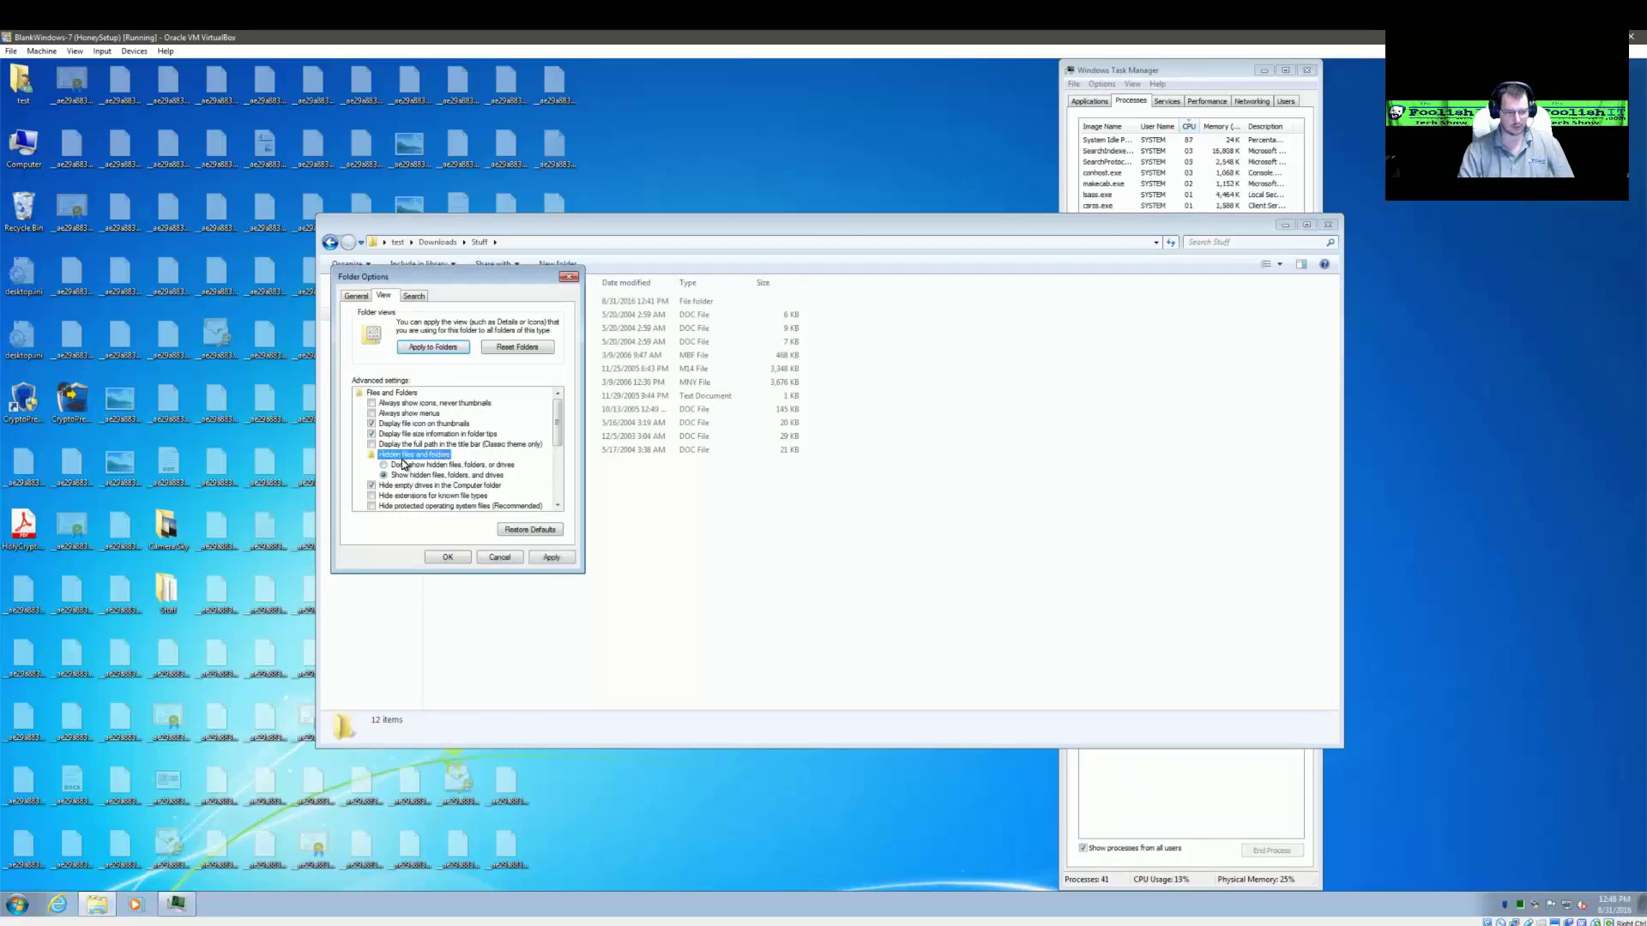
left_click(455, 557)
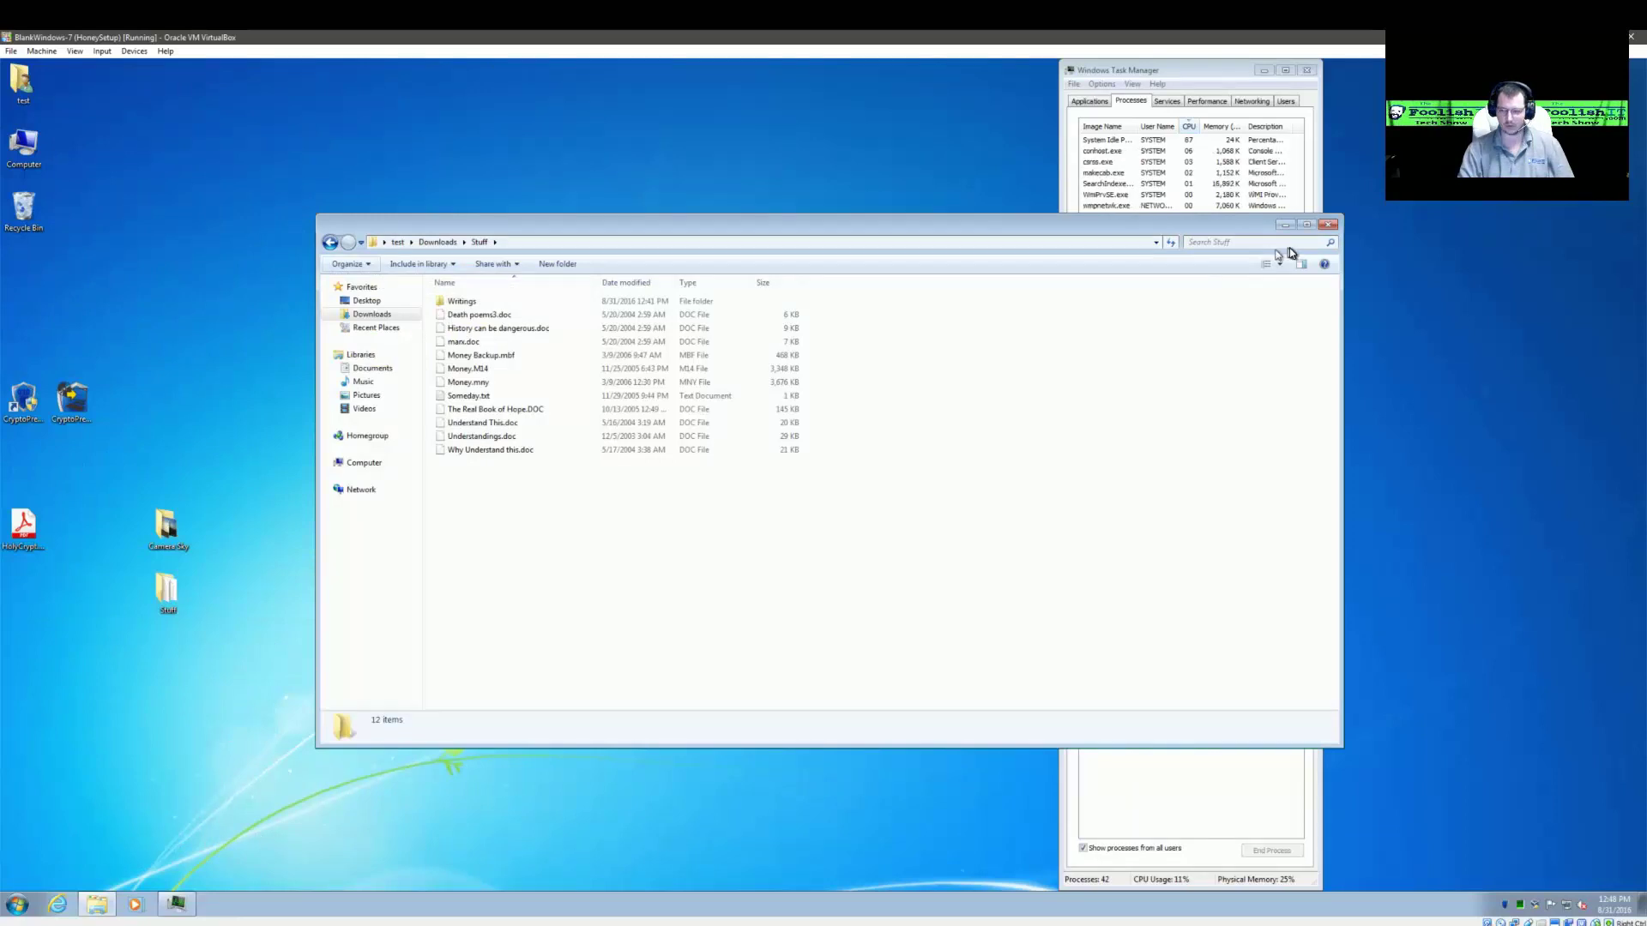
left_click(1327, 225)
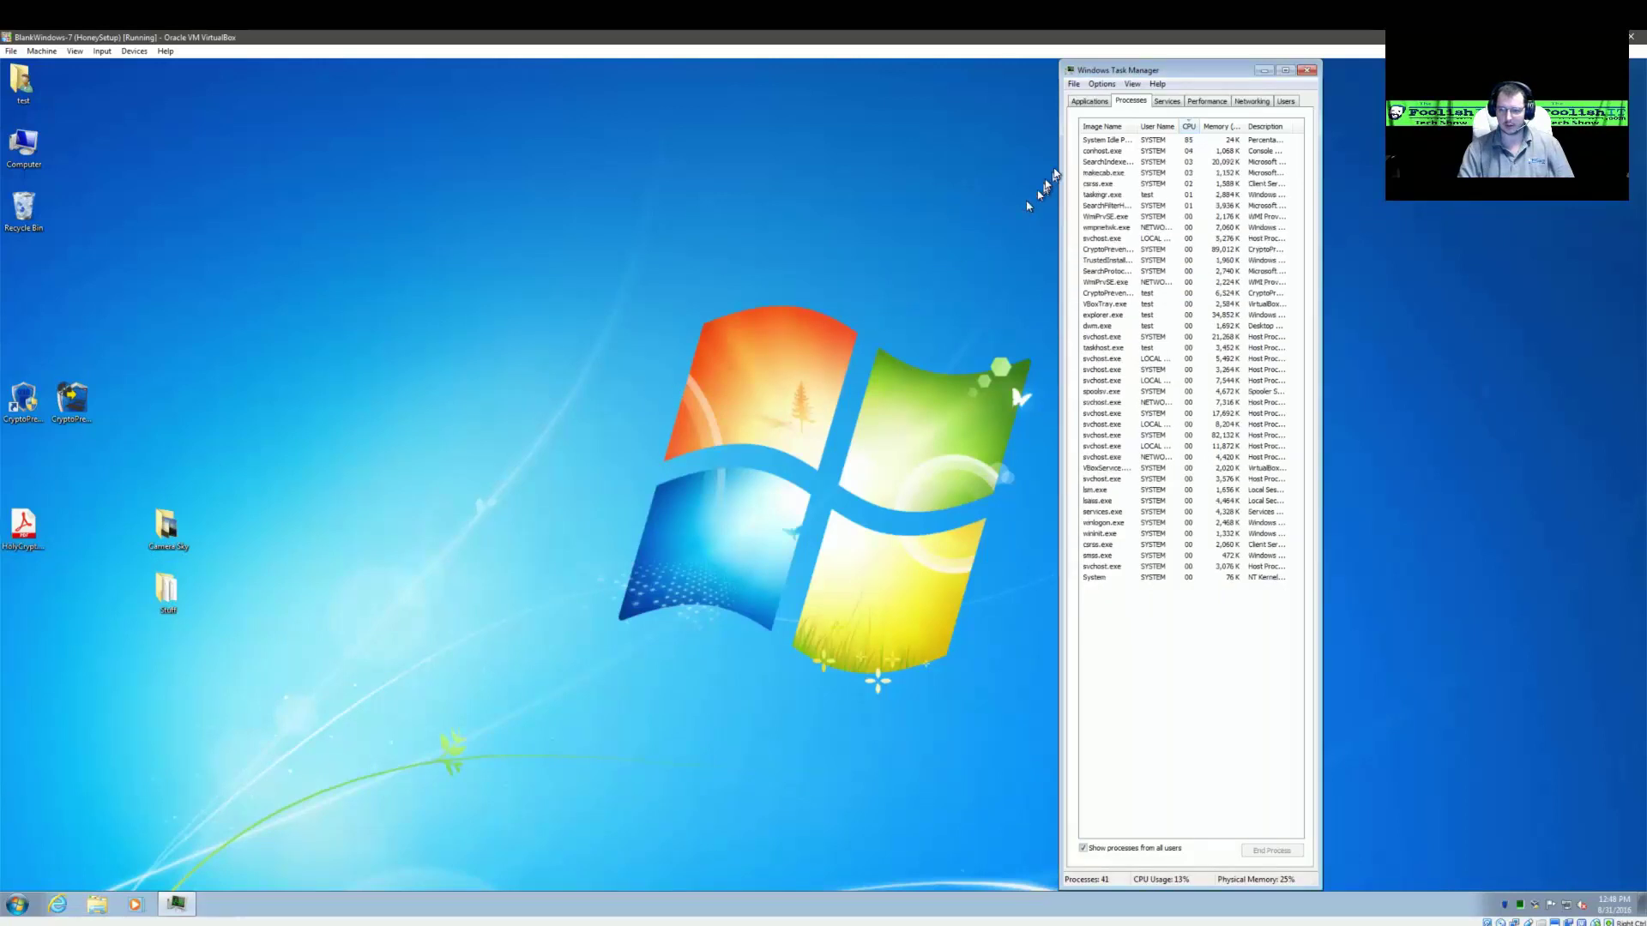
- Sort Task Manager by Image Name, launch the HolyCrypt sample, and change the VM's network adapter
left_click(1108, 128)
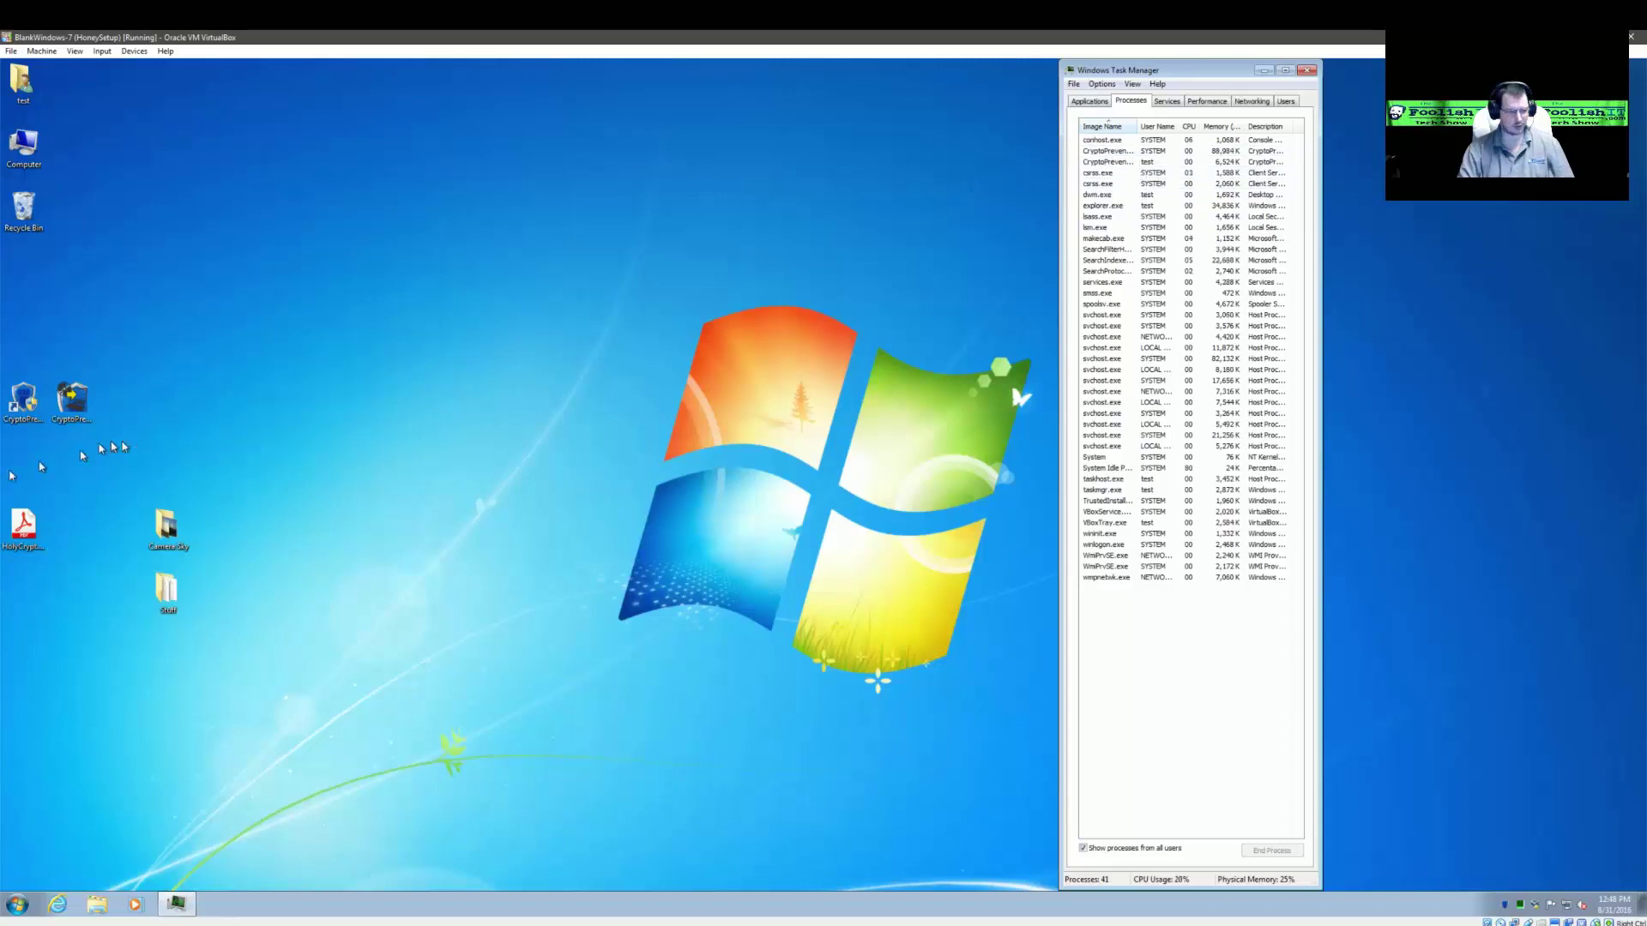
double_click(24, 534)
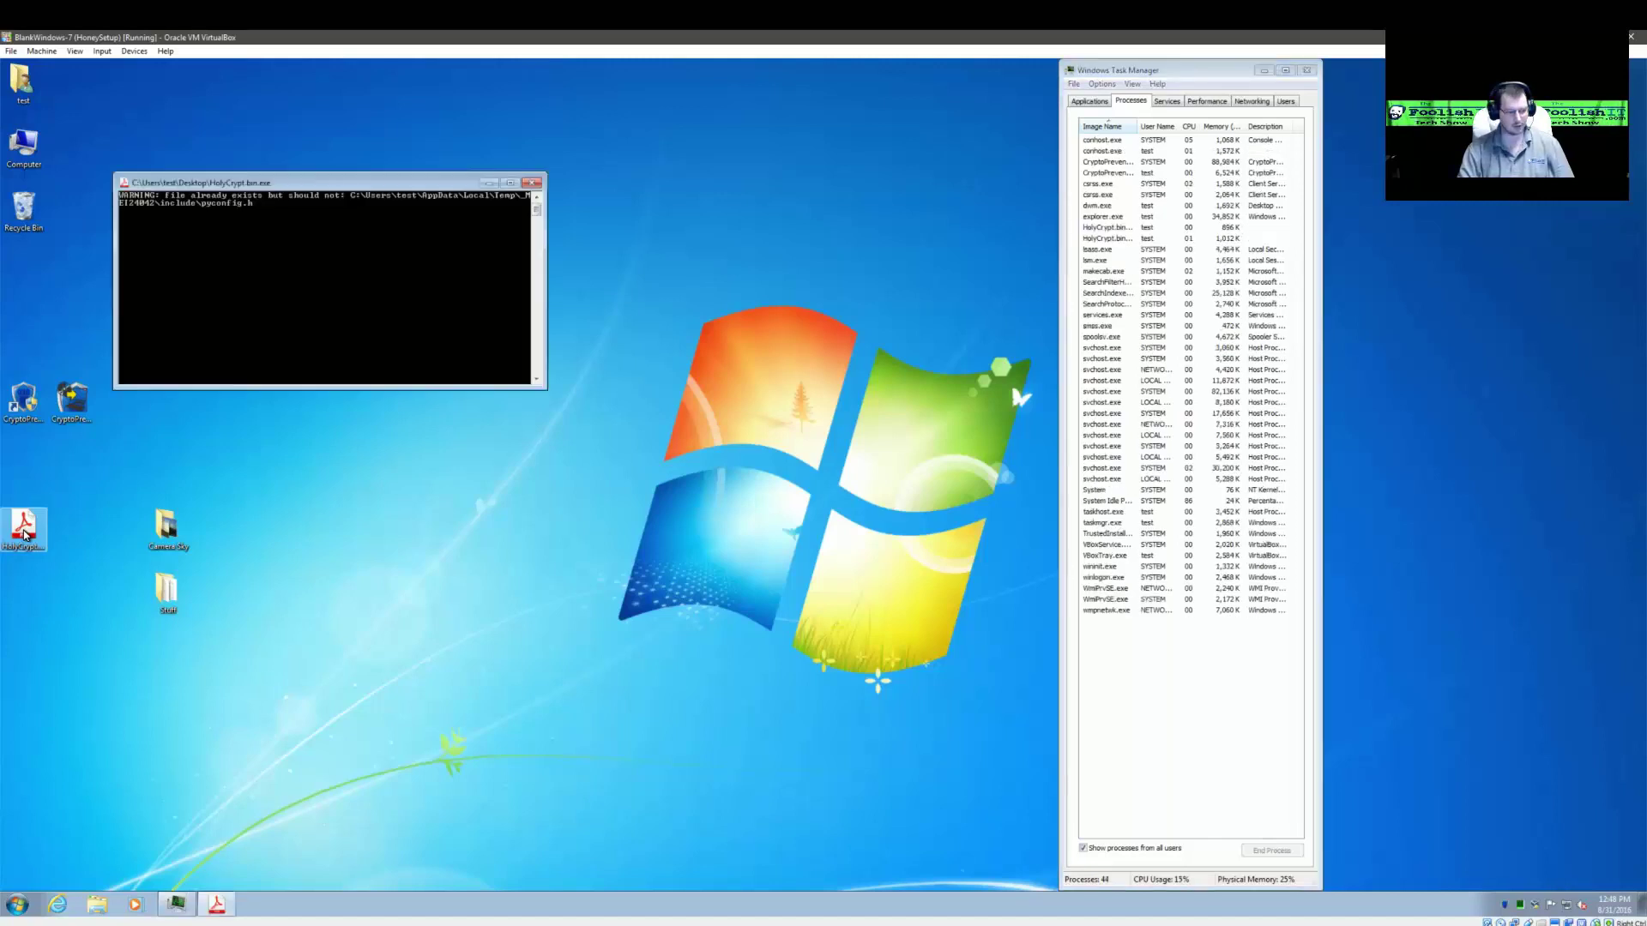
left_click(132, 51)
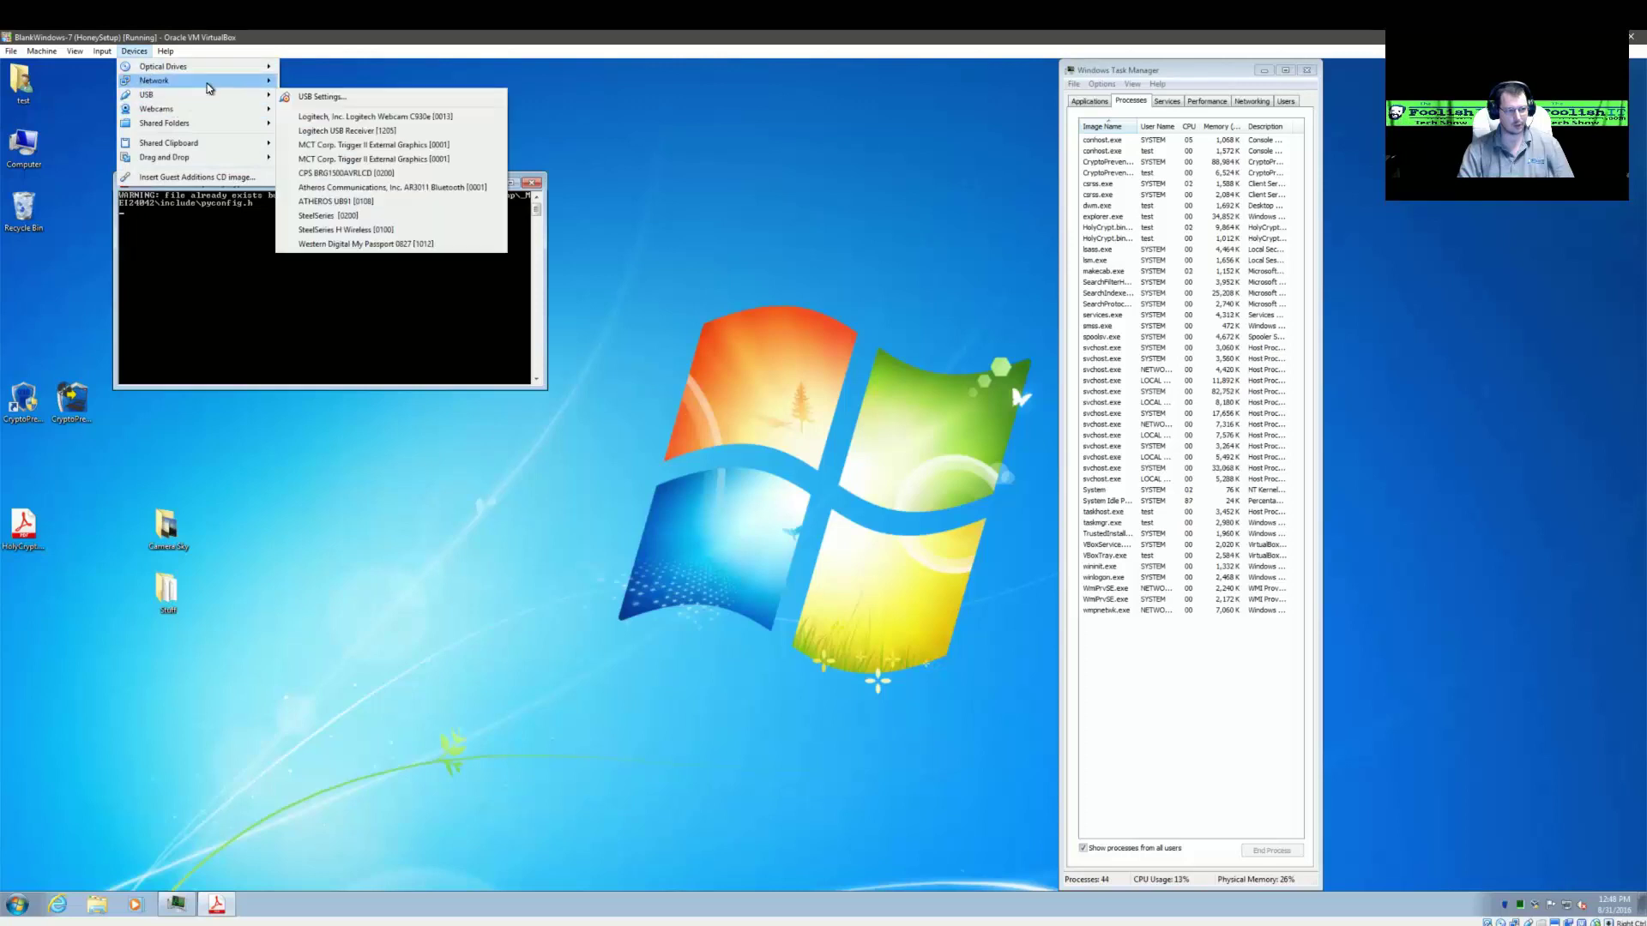
left_click(326, 112)
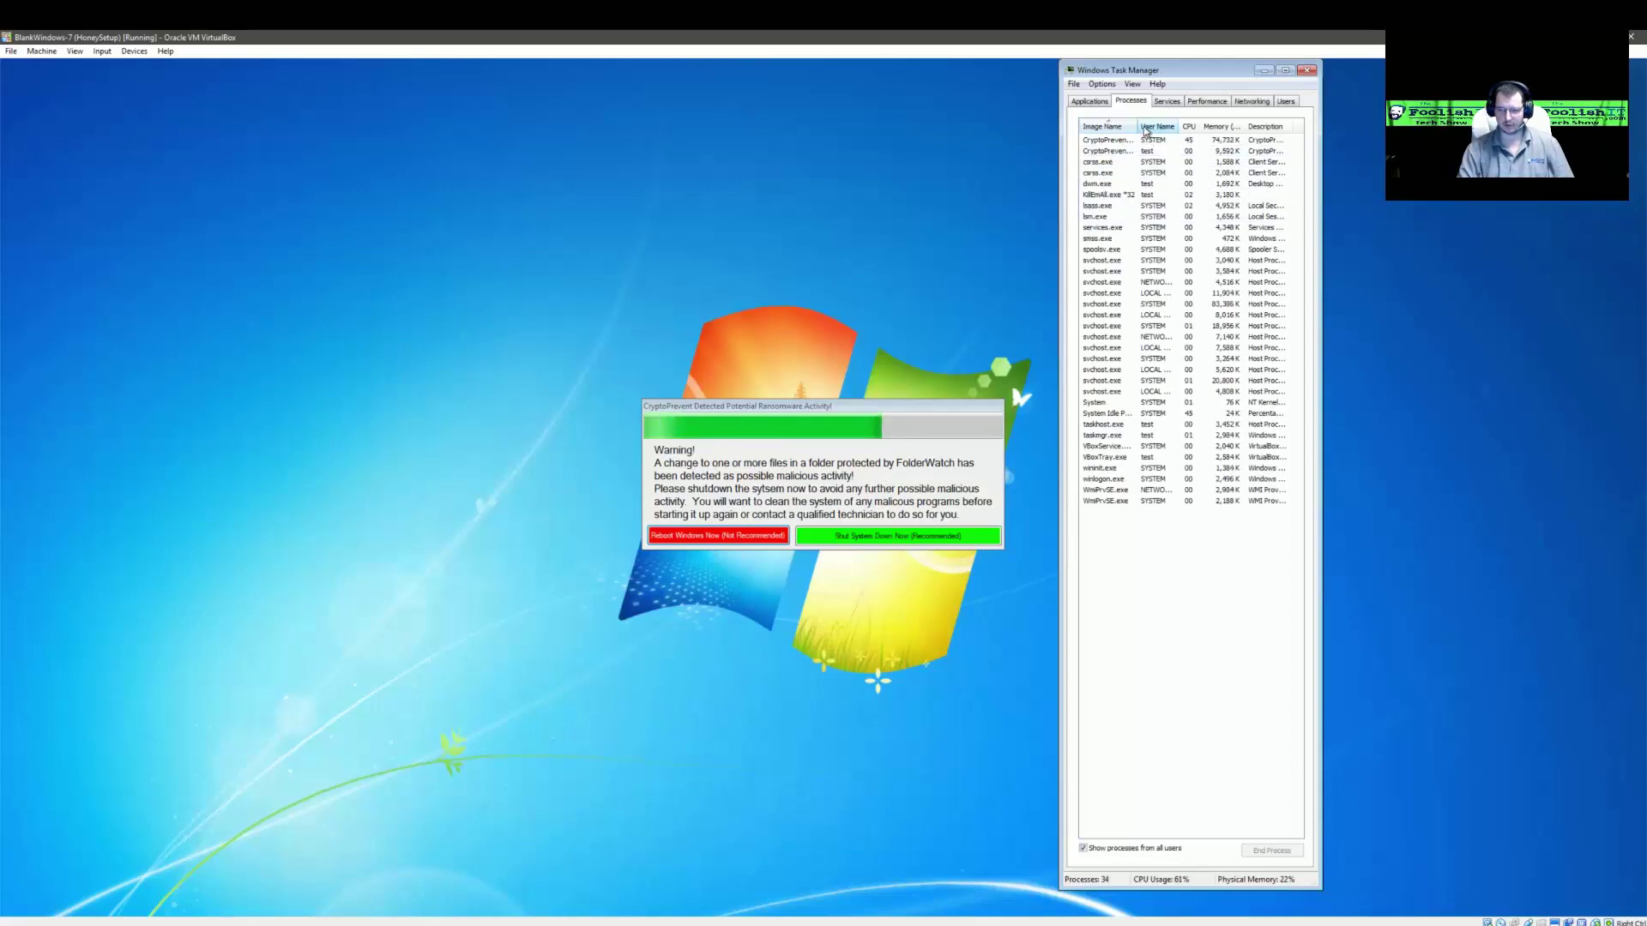
- Widen Task Manager's Image Name column to show full CryptoPrevent process names
left_click_drag(1139, 126, 1171, 126)
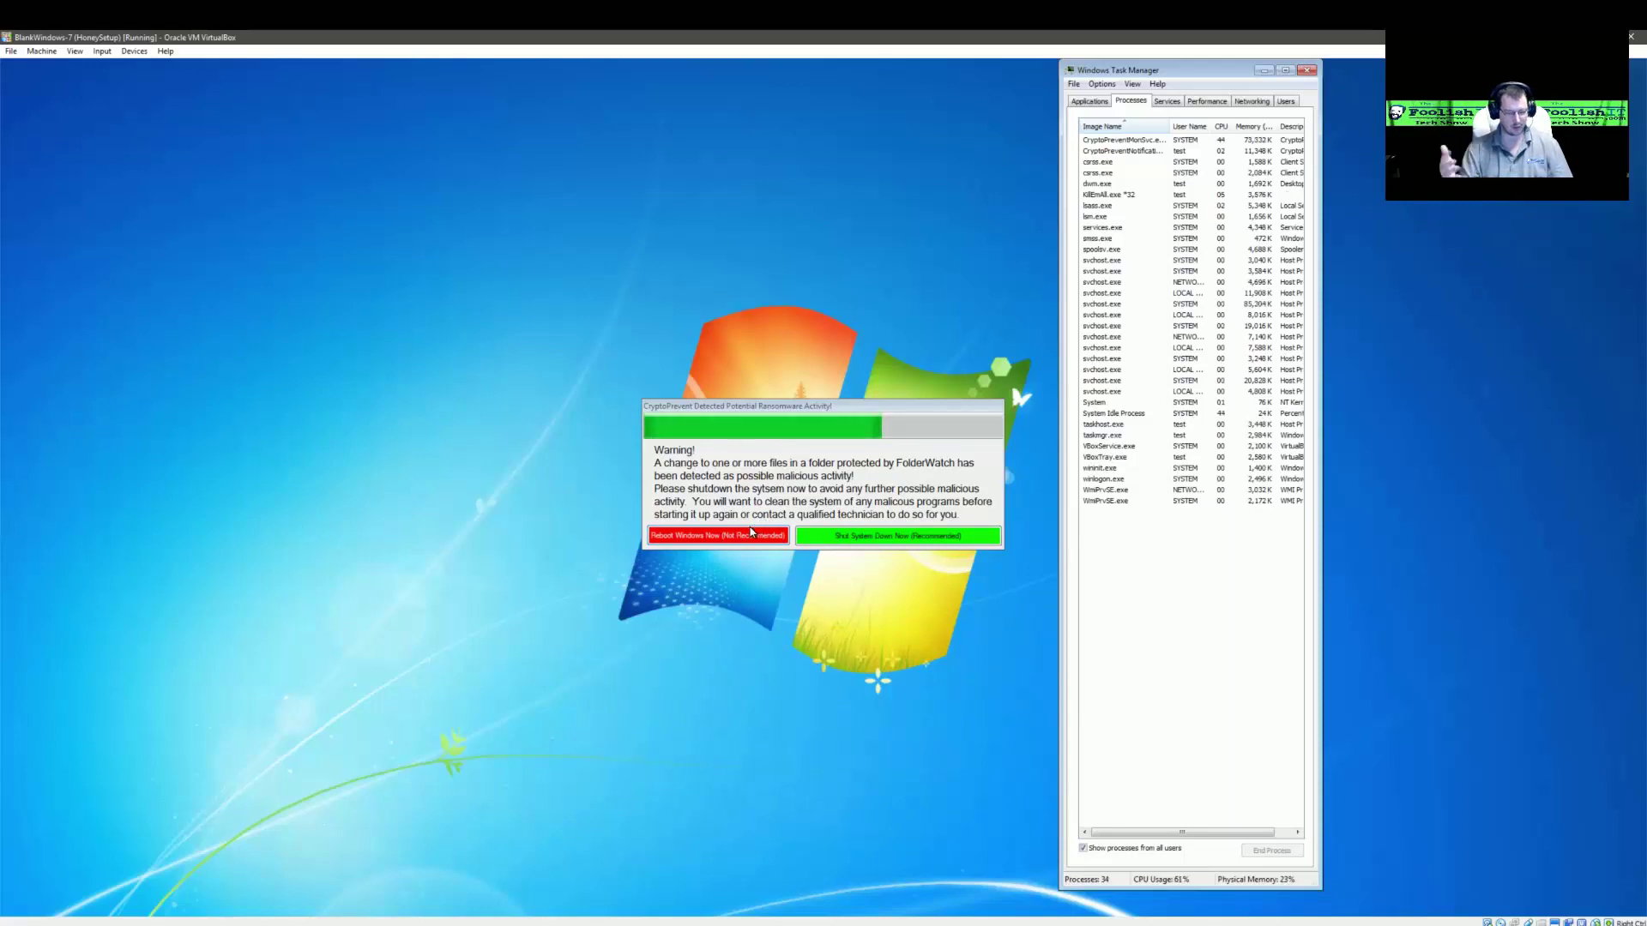
- Choose 'Reboot Windows Now' in the CryptoPrevent ransomware warning and confirm with OK
left_click(751, 532)
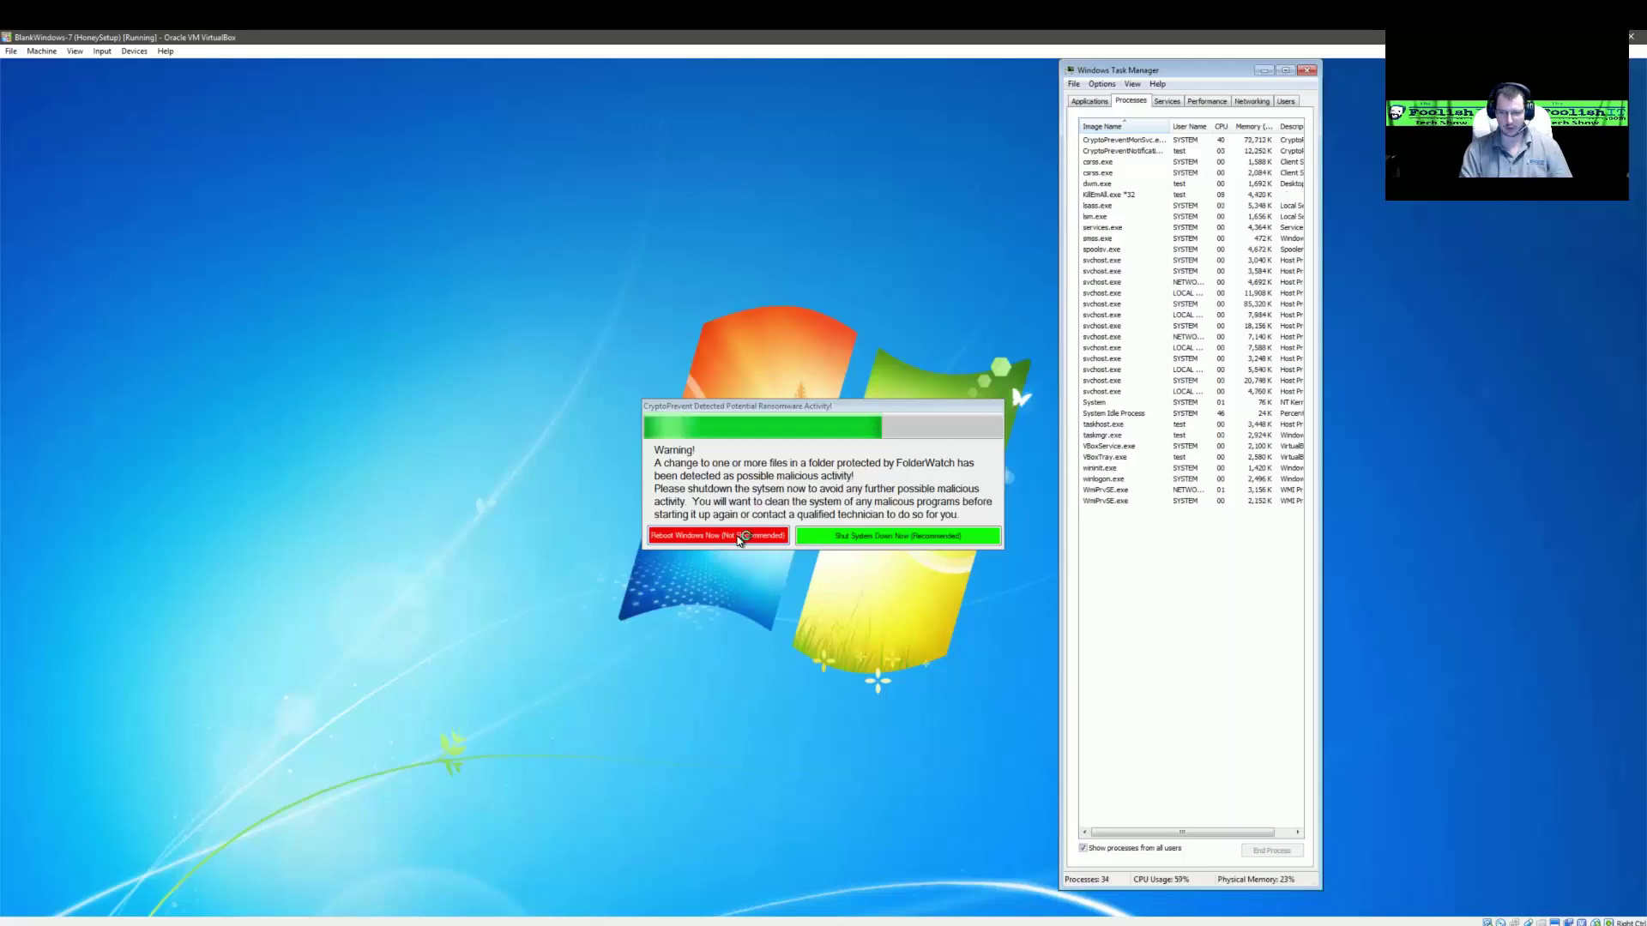
left_click(739, 536)
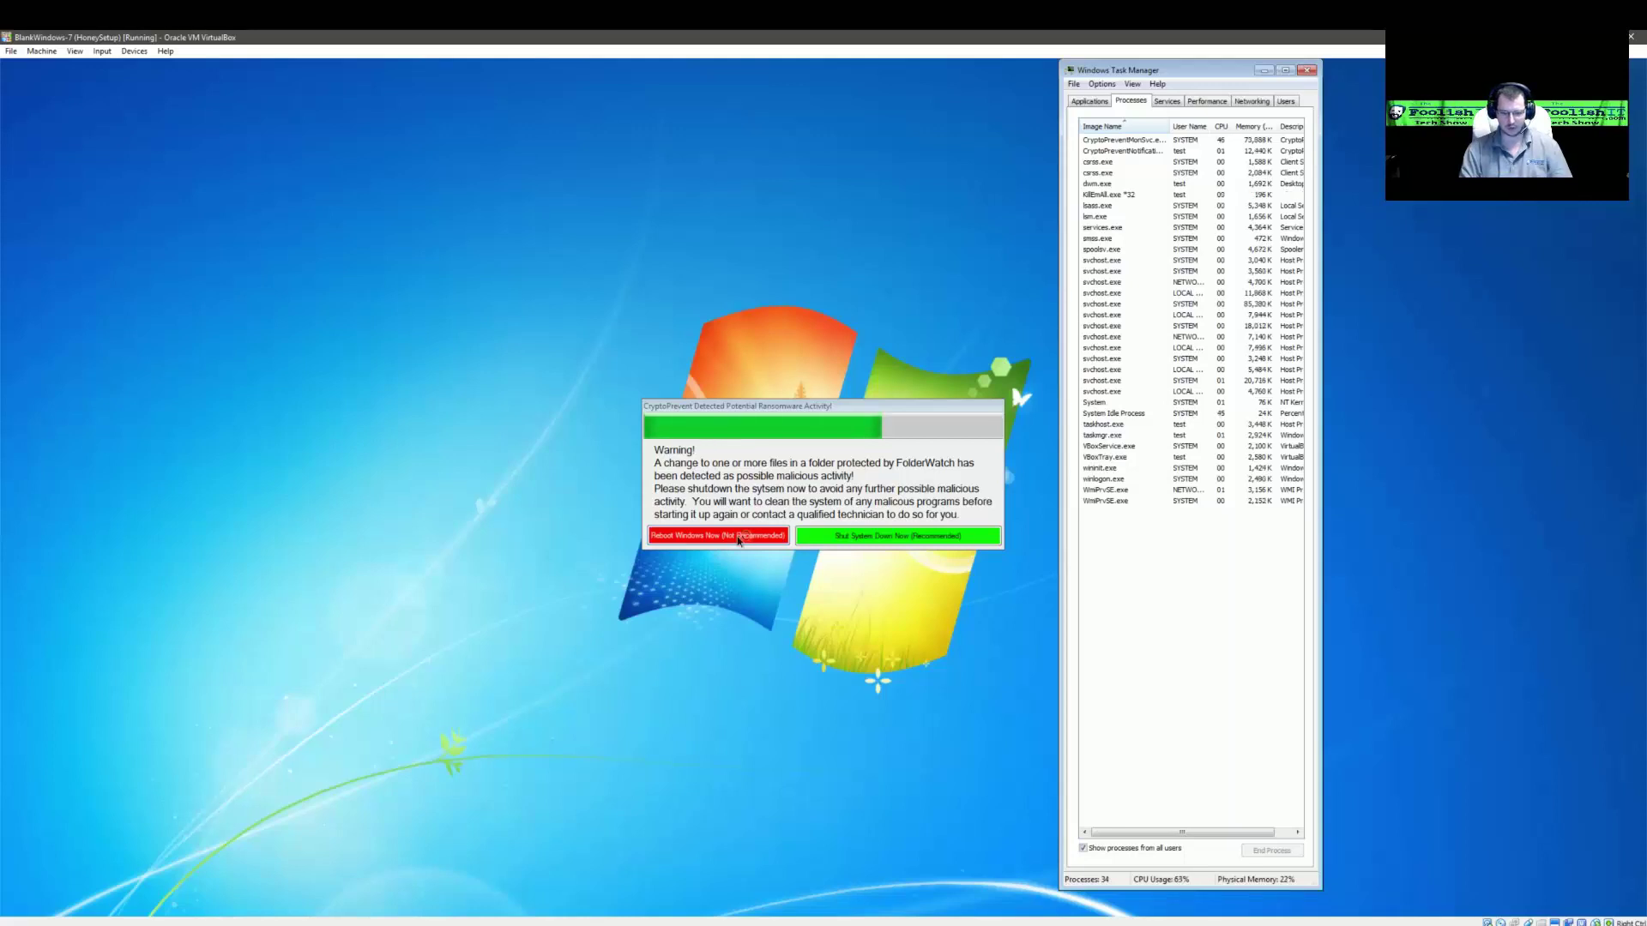
left_click(881, 529)
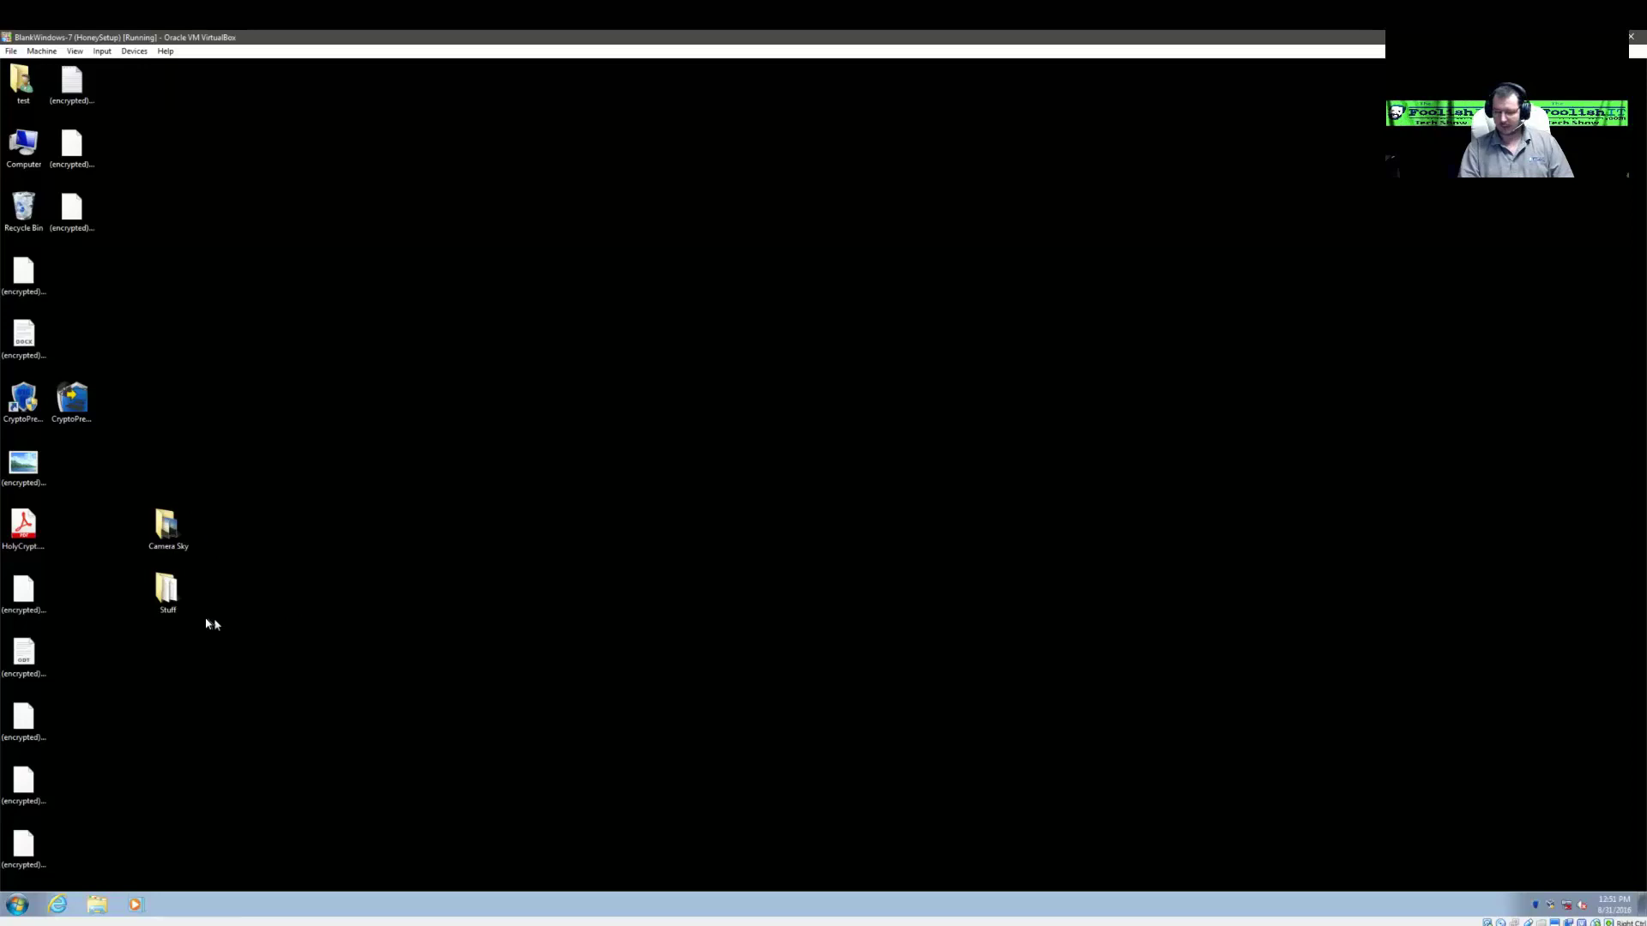
- Select the 11 encrypted files in desktop Stuff\Writings, then the seven encrypted files in Stuff
double_click(168, 592)
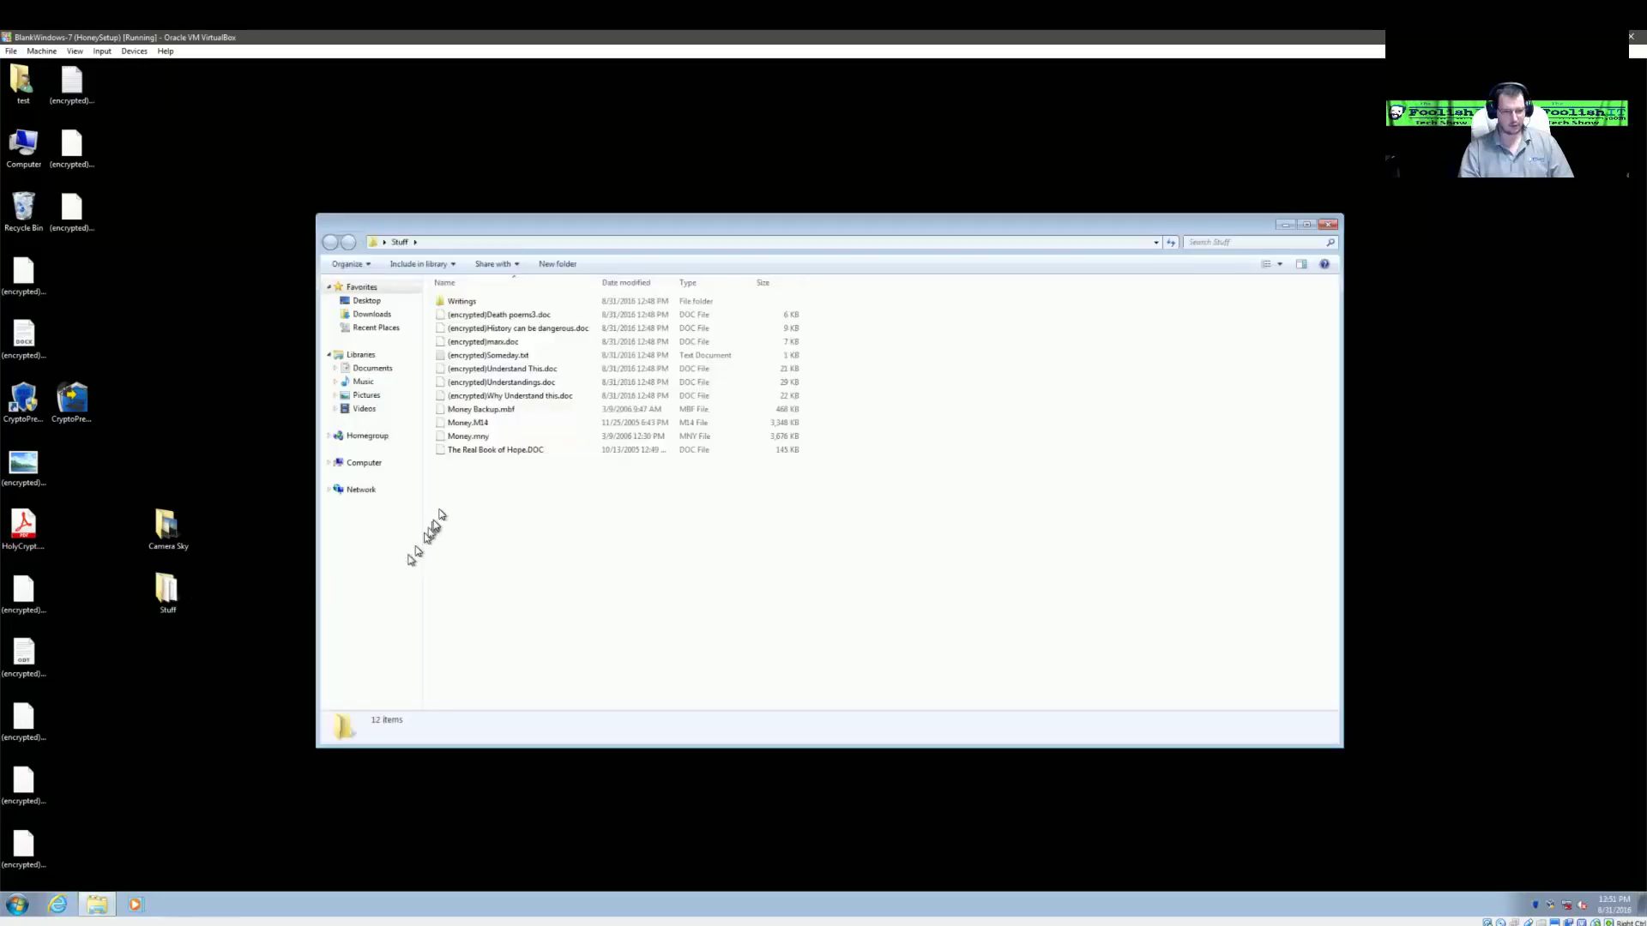
double_click(462, 301)
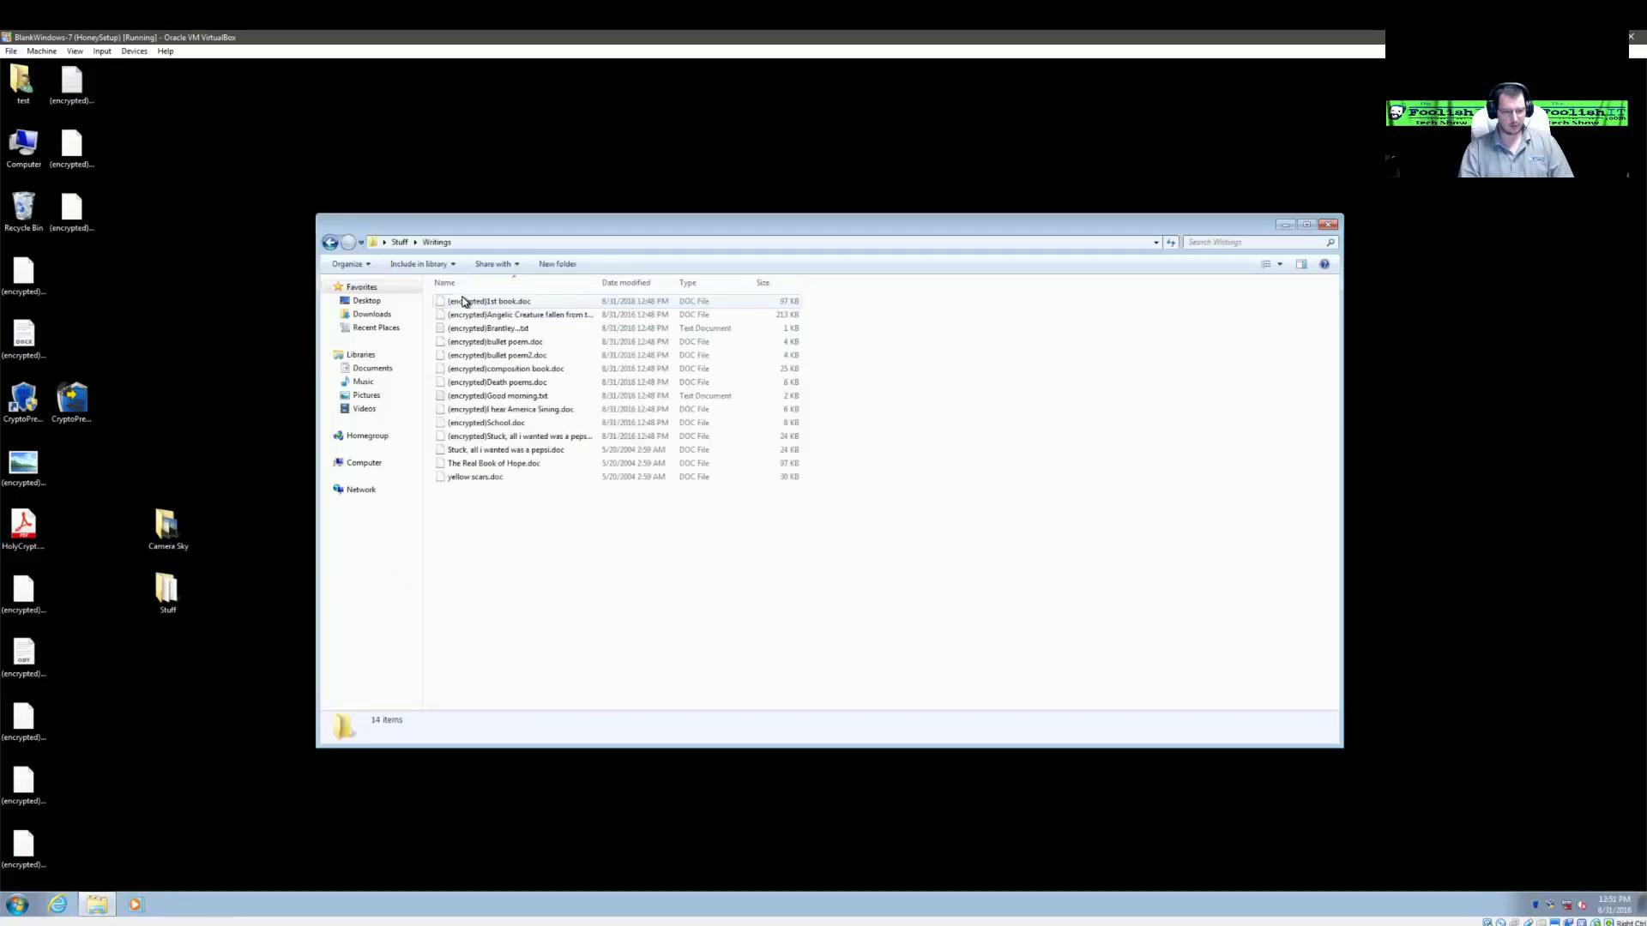
left_click(507, 454)
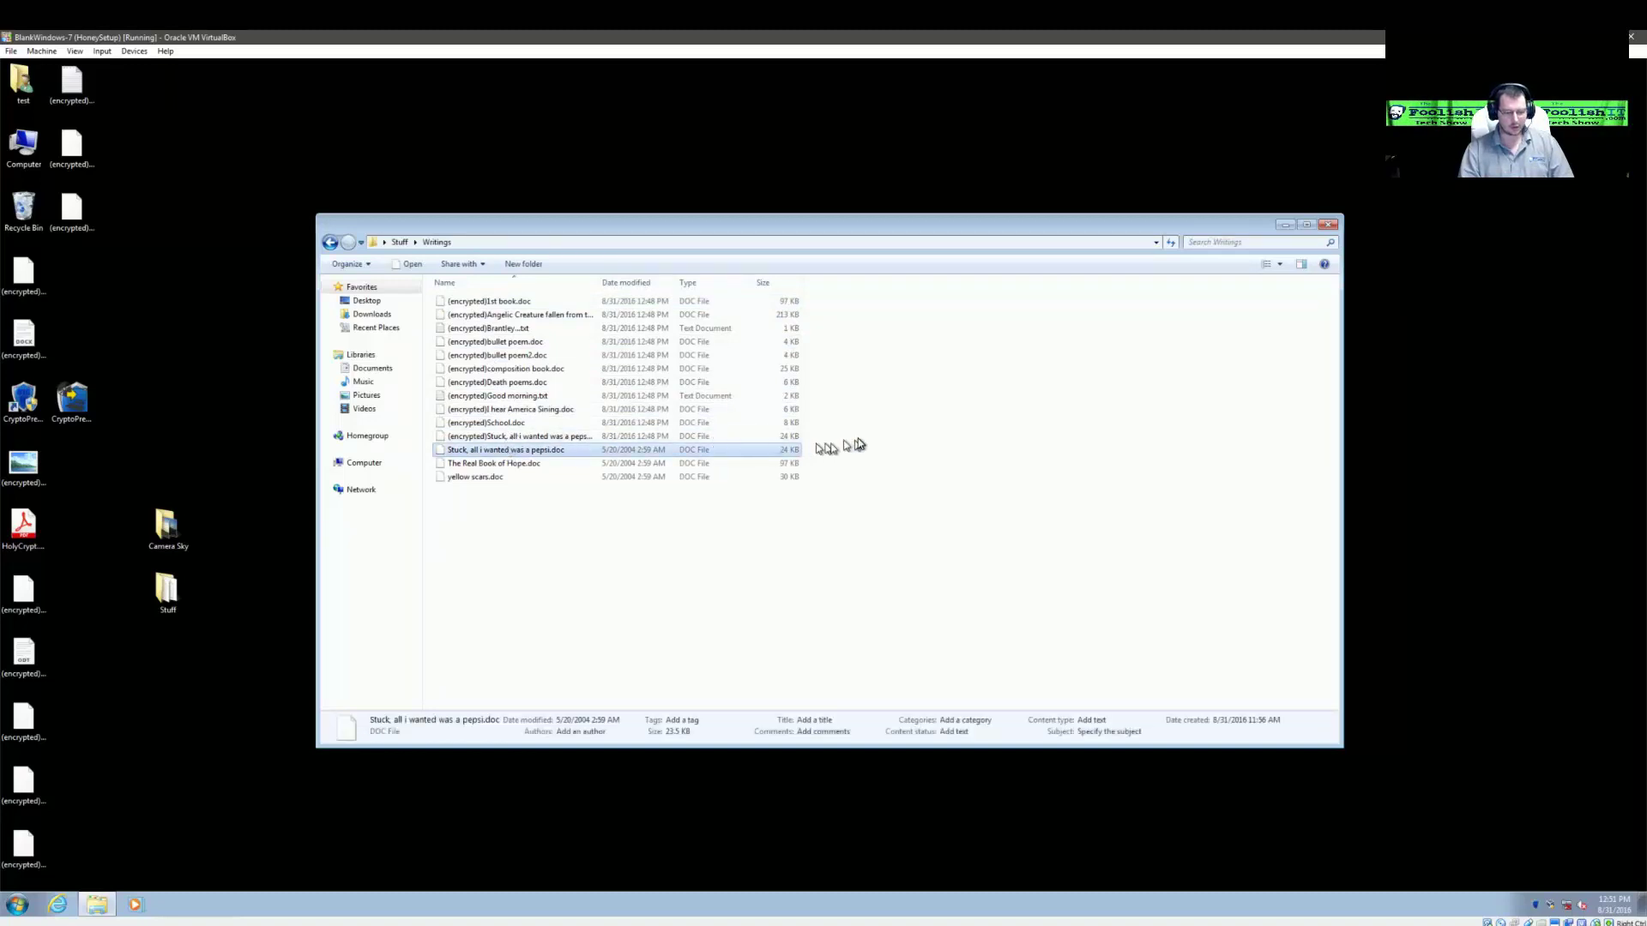
left_click_drag(878, 440, 646, 302)
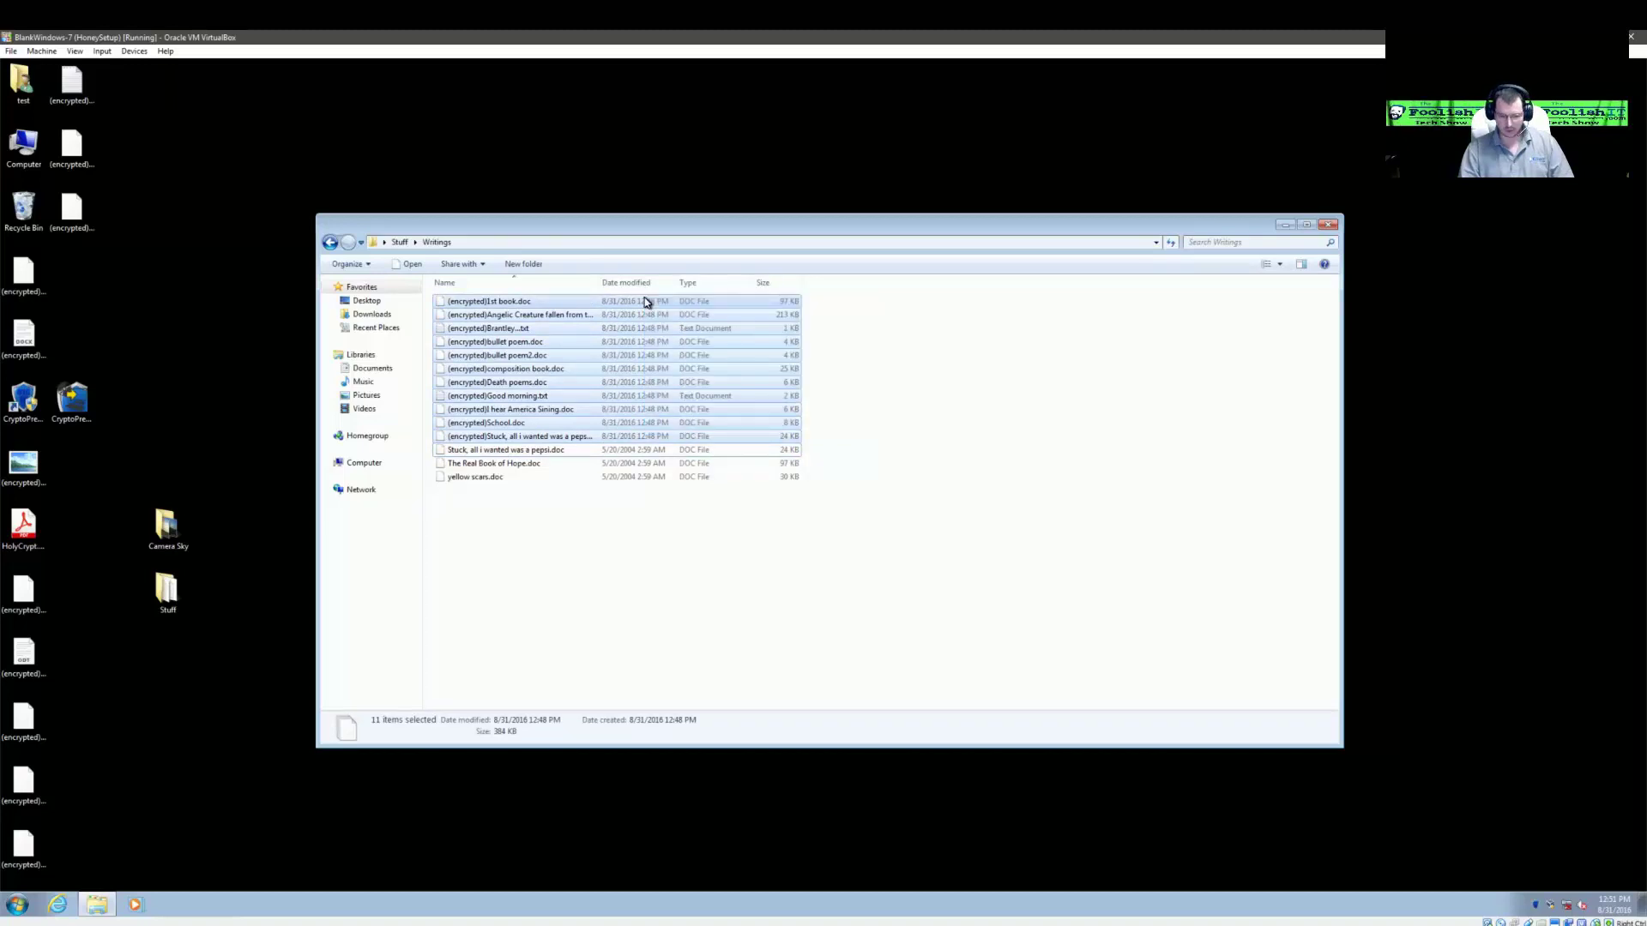
left_click(401, 242)
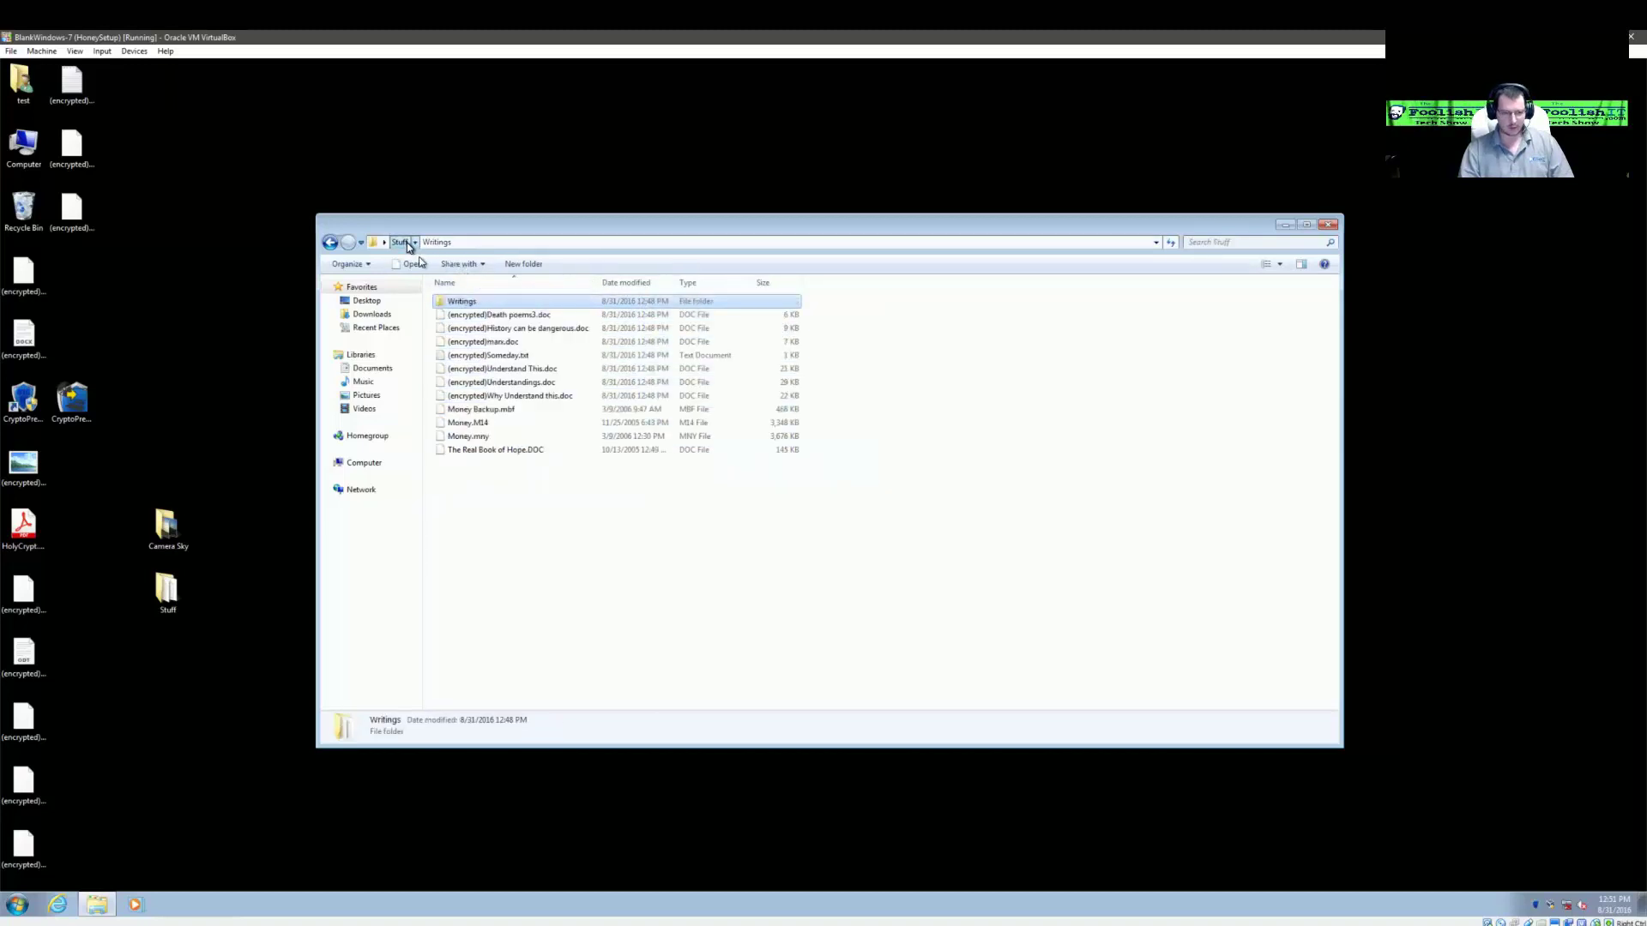
left_click_drag(873, 401, 505, 309)
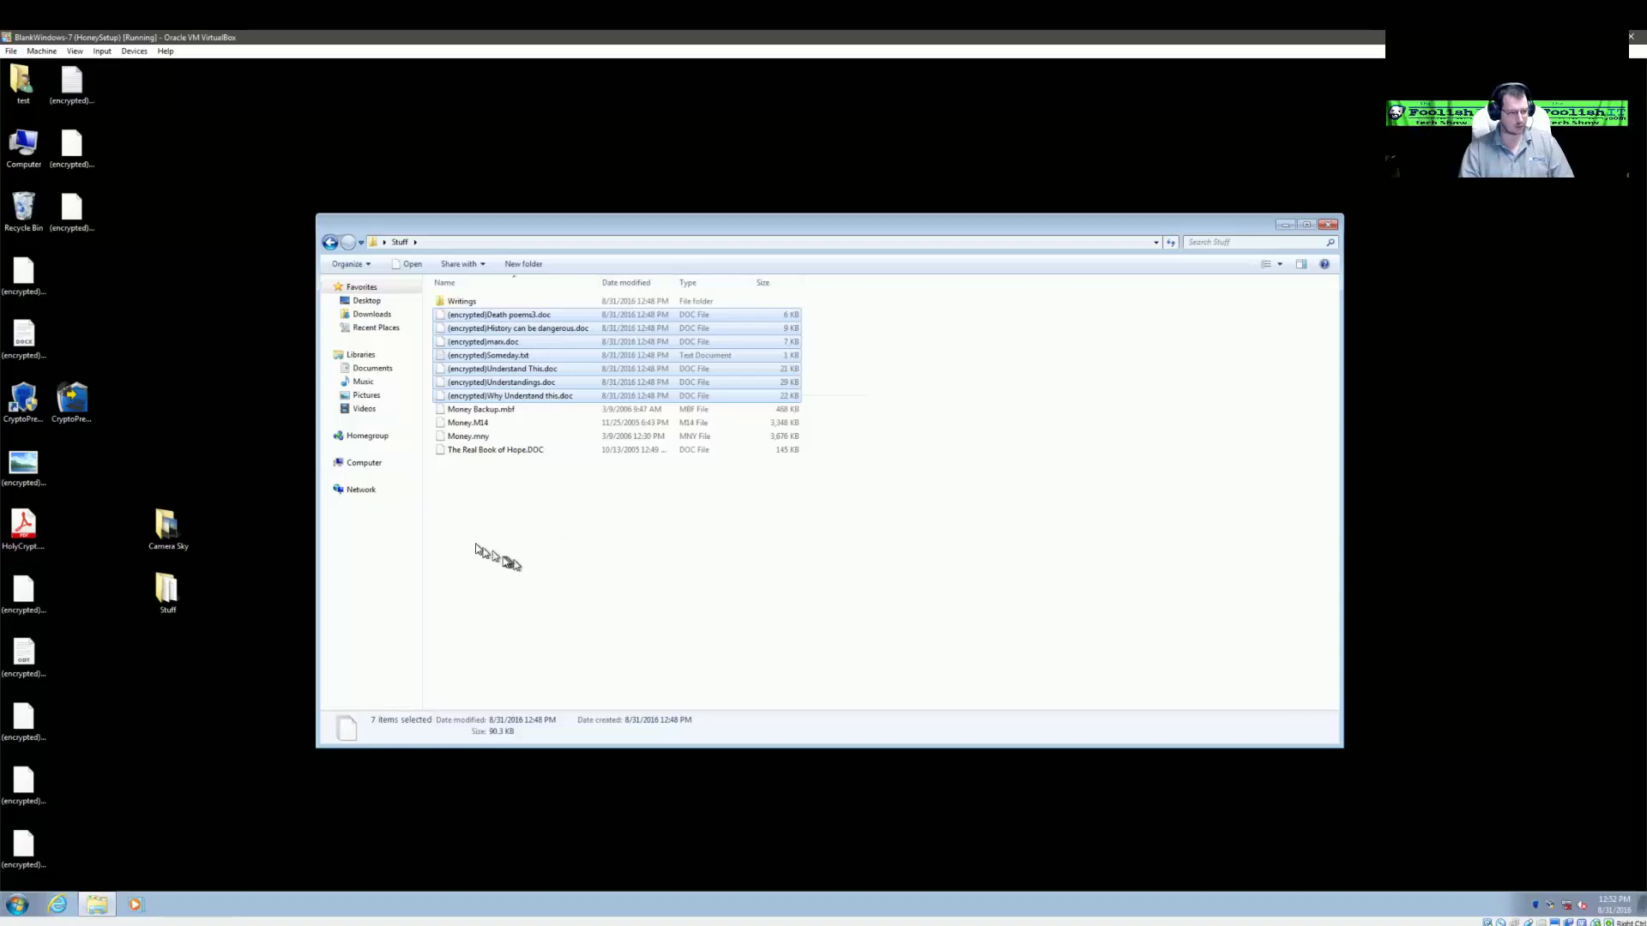
- Open the Downloads and Documents copies of Stuff to confirm they are unencrypted
left_click(372, 315)
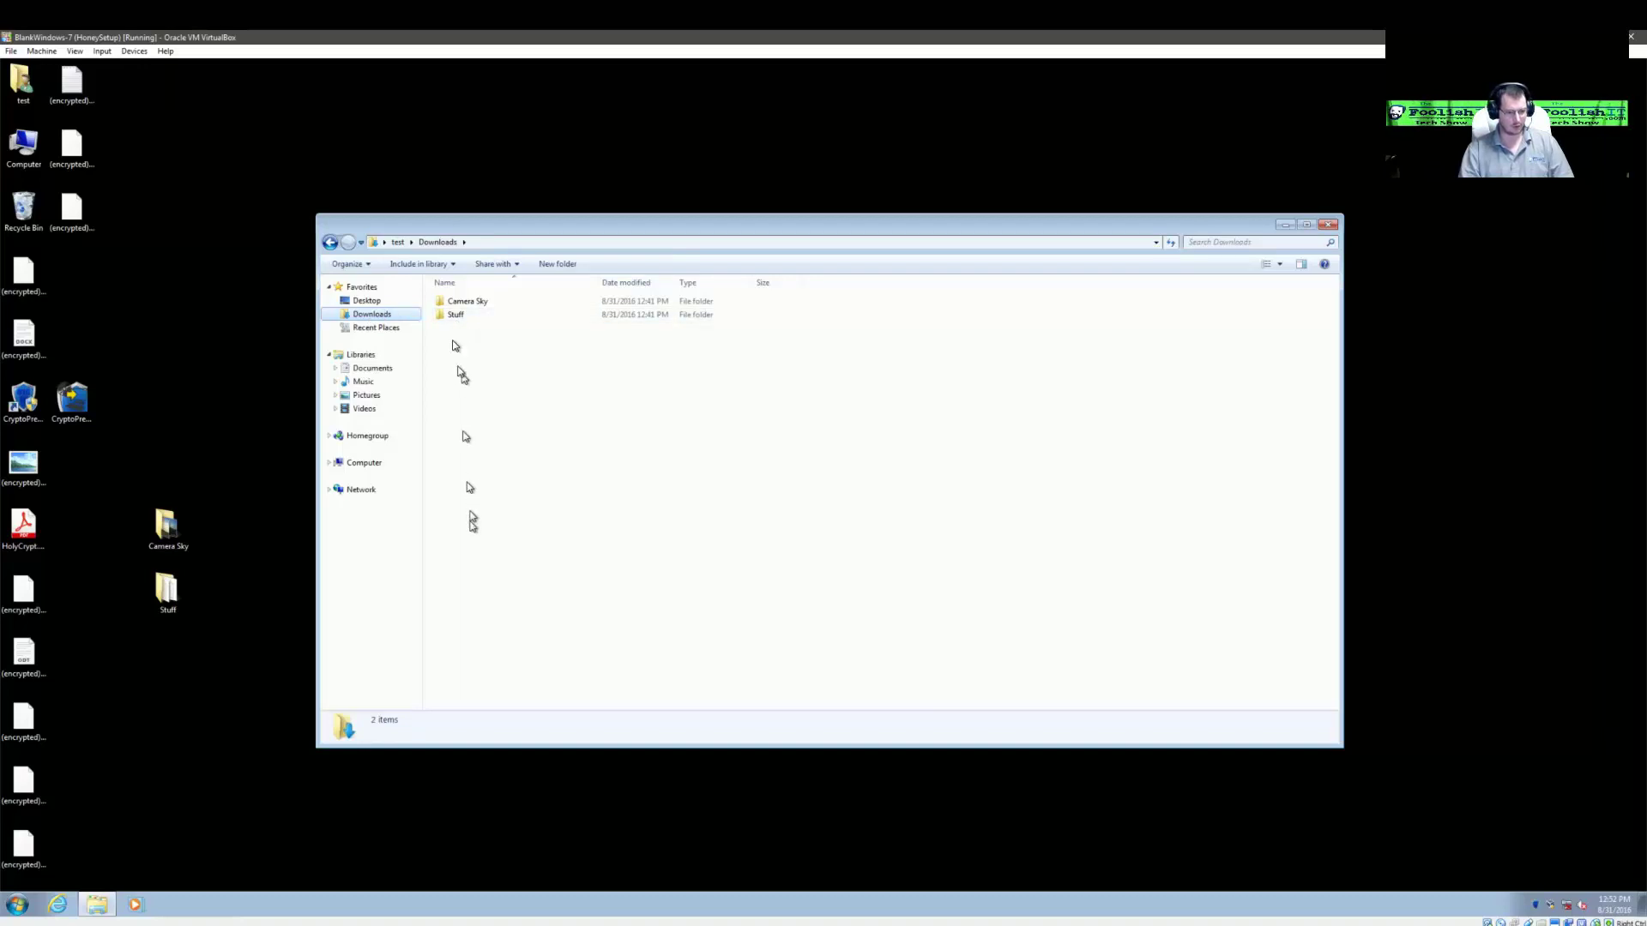
left_click(453, 316)
double_click(454, 315)
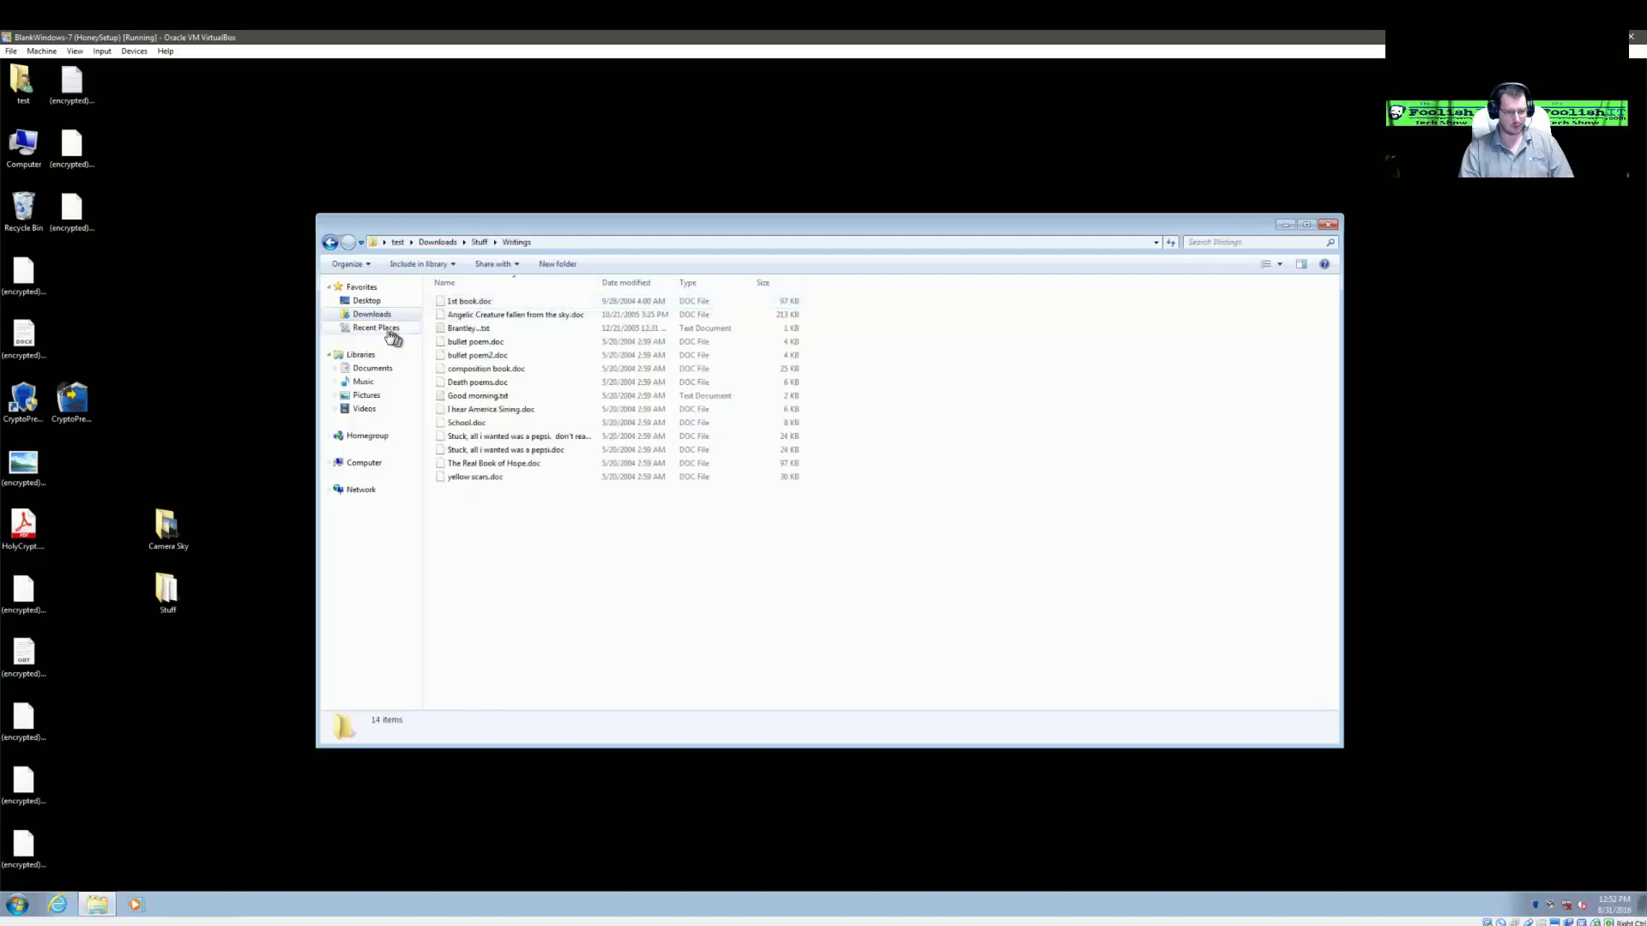
left_click(367, 370)
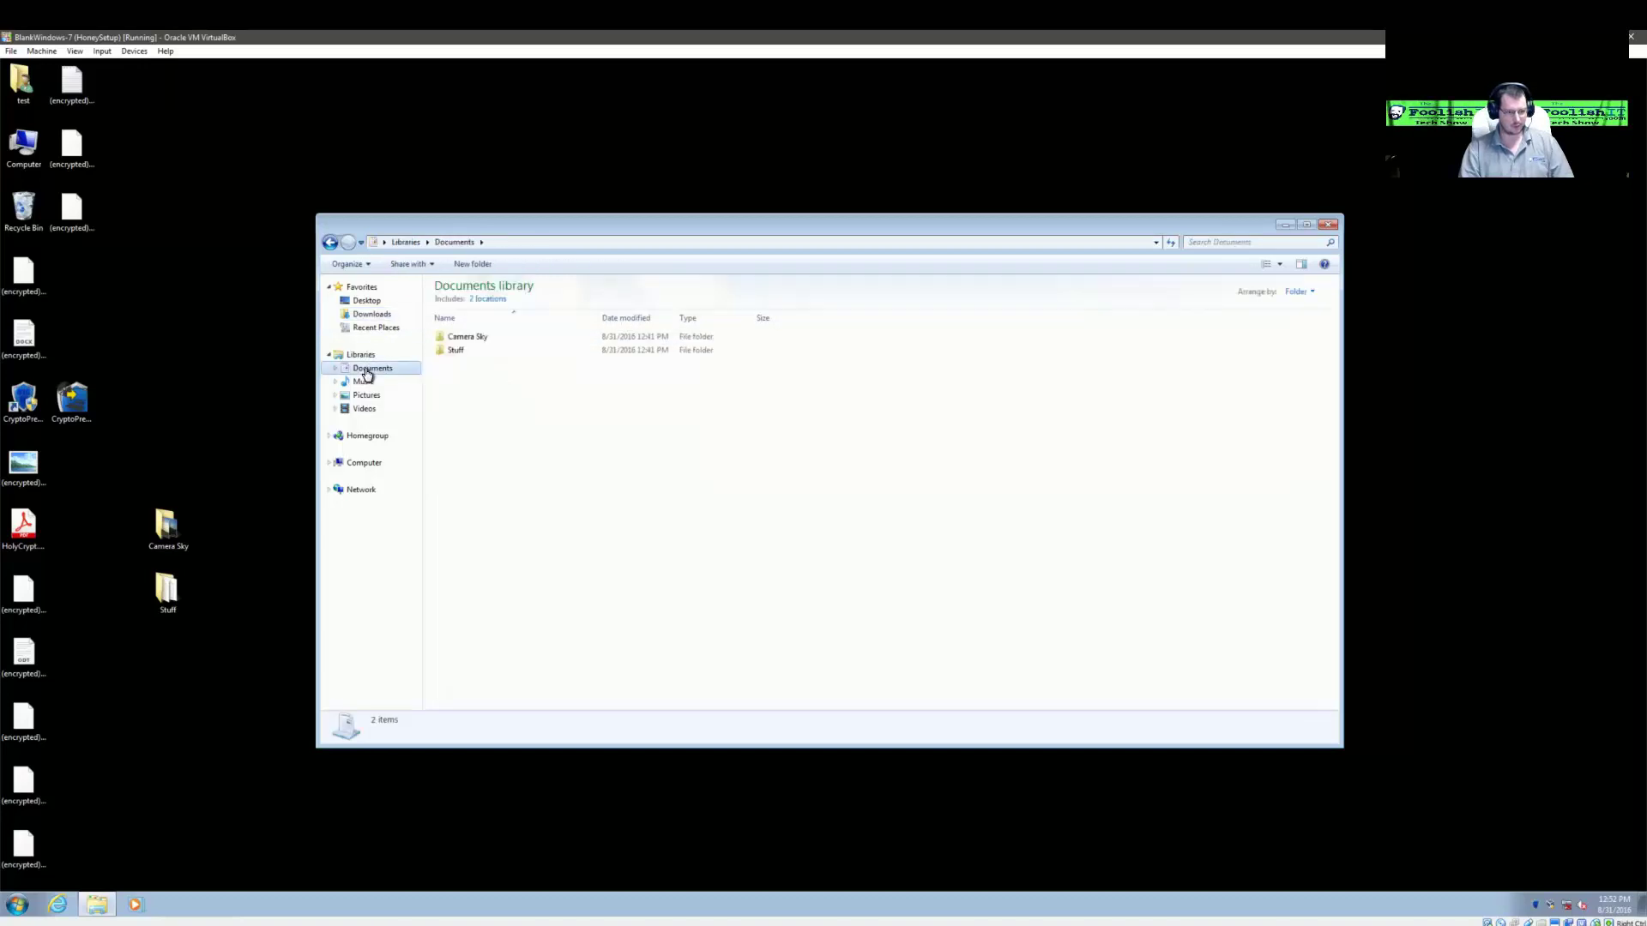
double_click(483, 351)
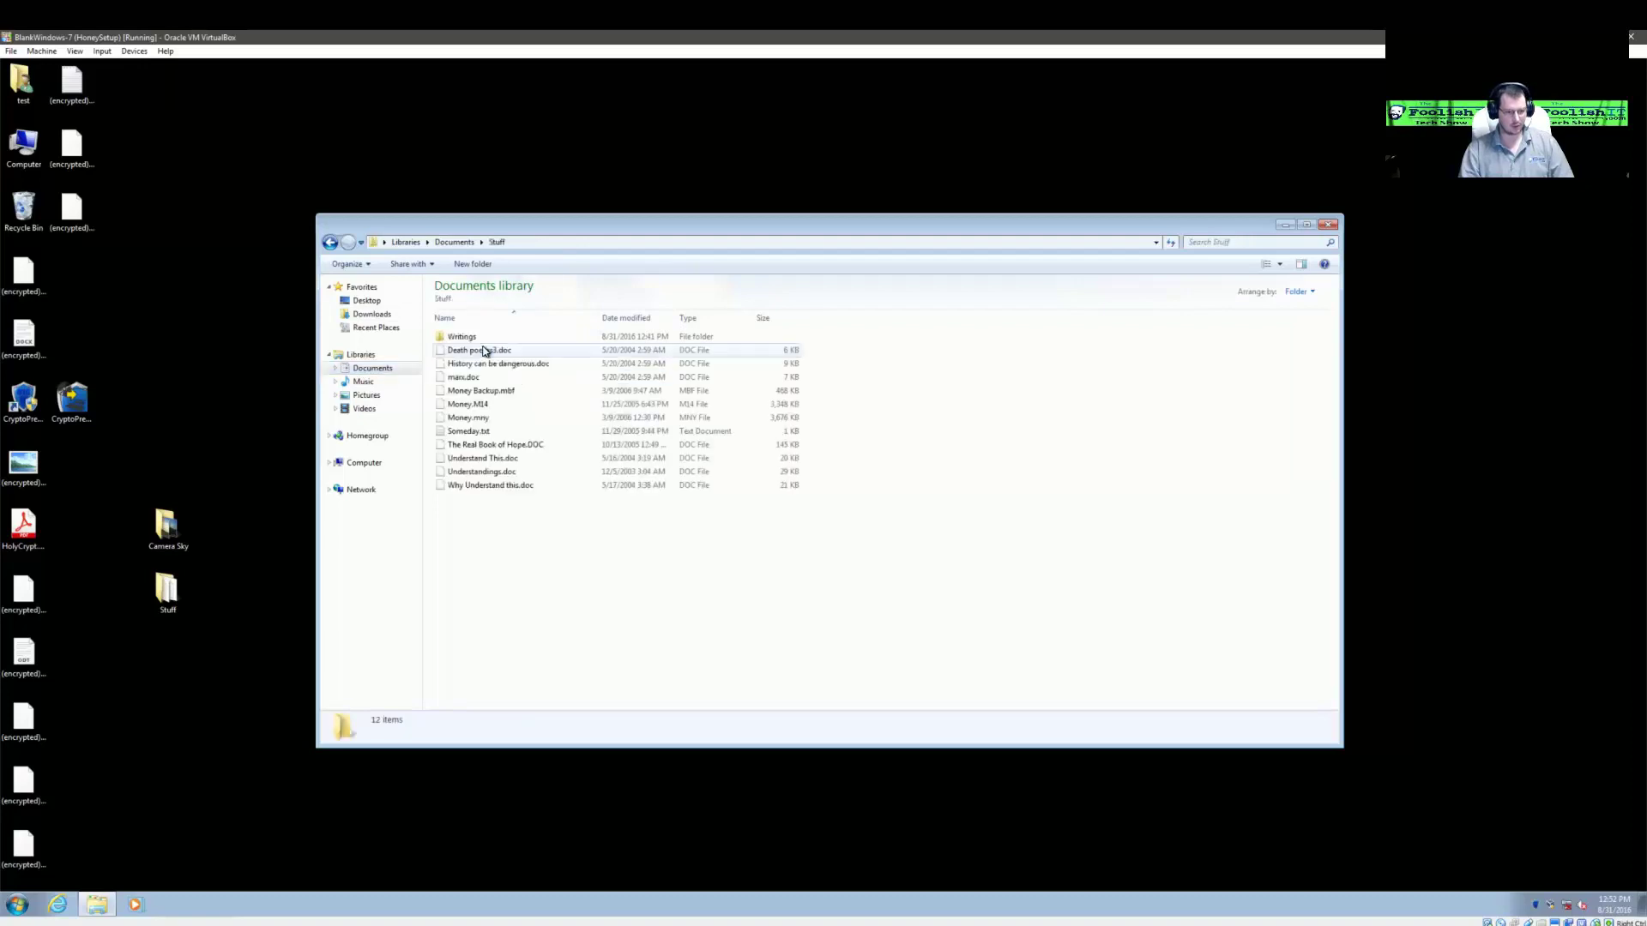
- Check the Music, Pictures and Videos libraries and an encrypted desktop document, then close Explorer
left_click(369, 384)
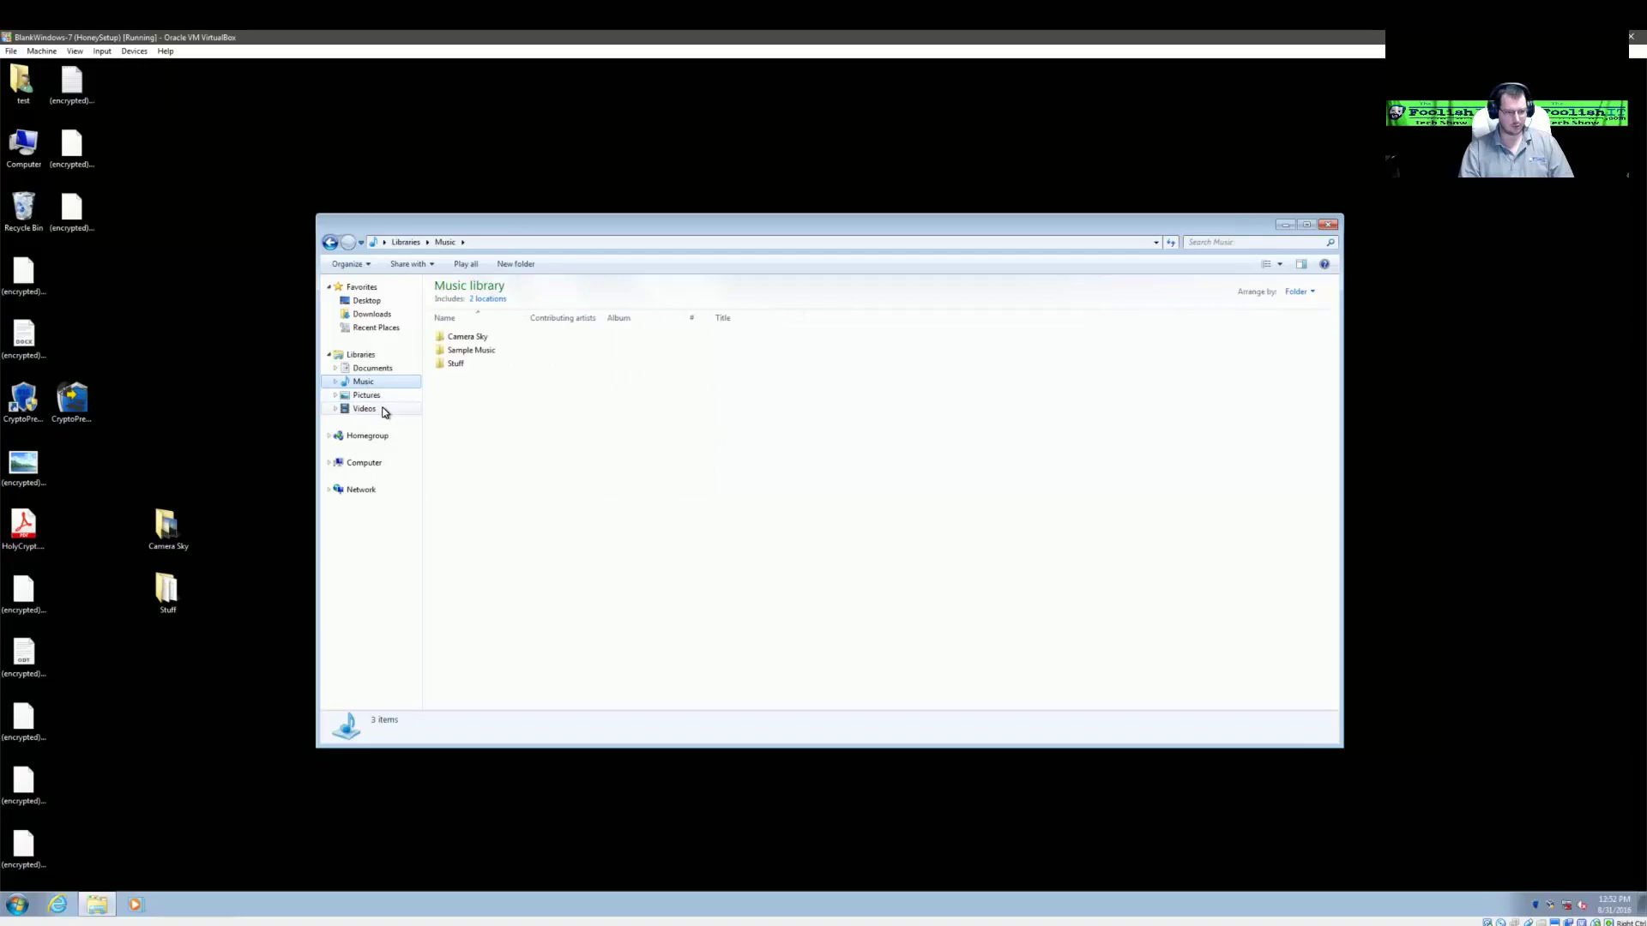
left_click(24, 336)
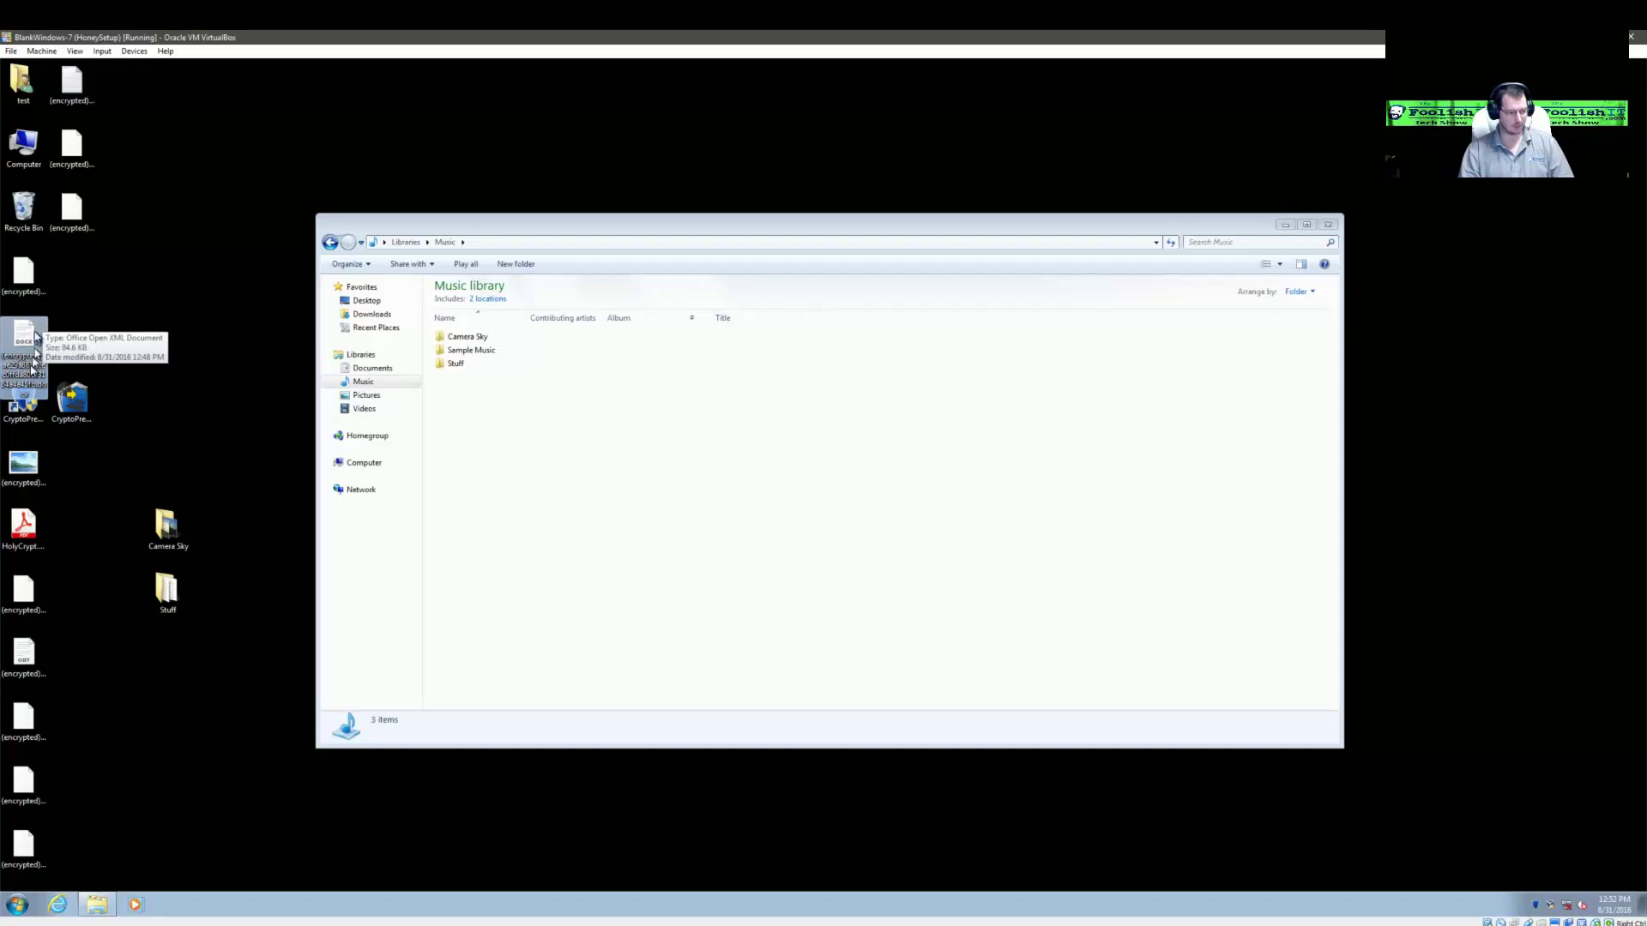
left_click(514, 434)
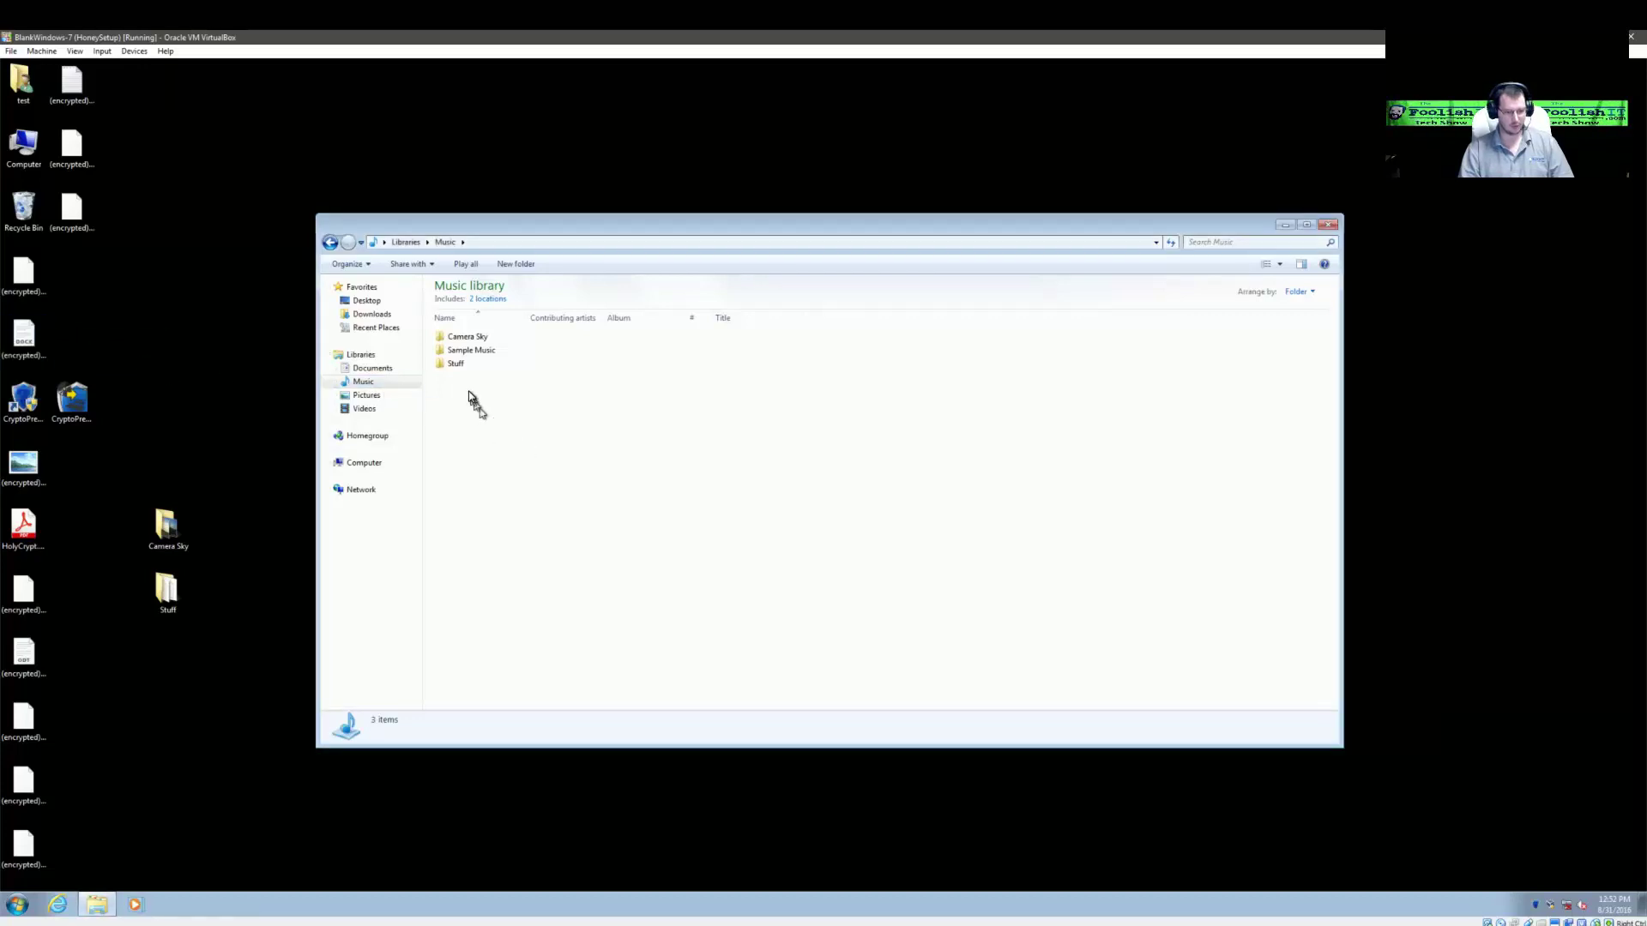
left_click(366, 396)
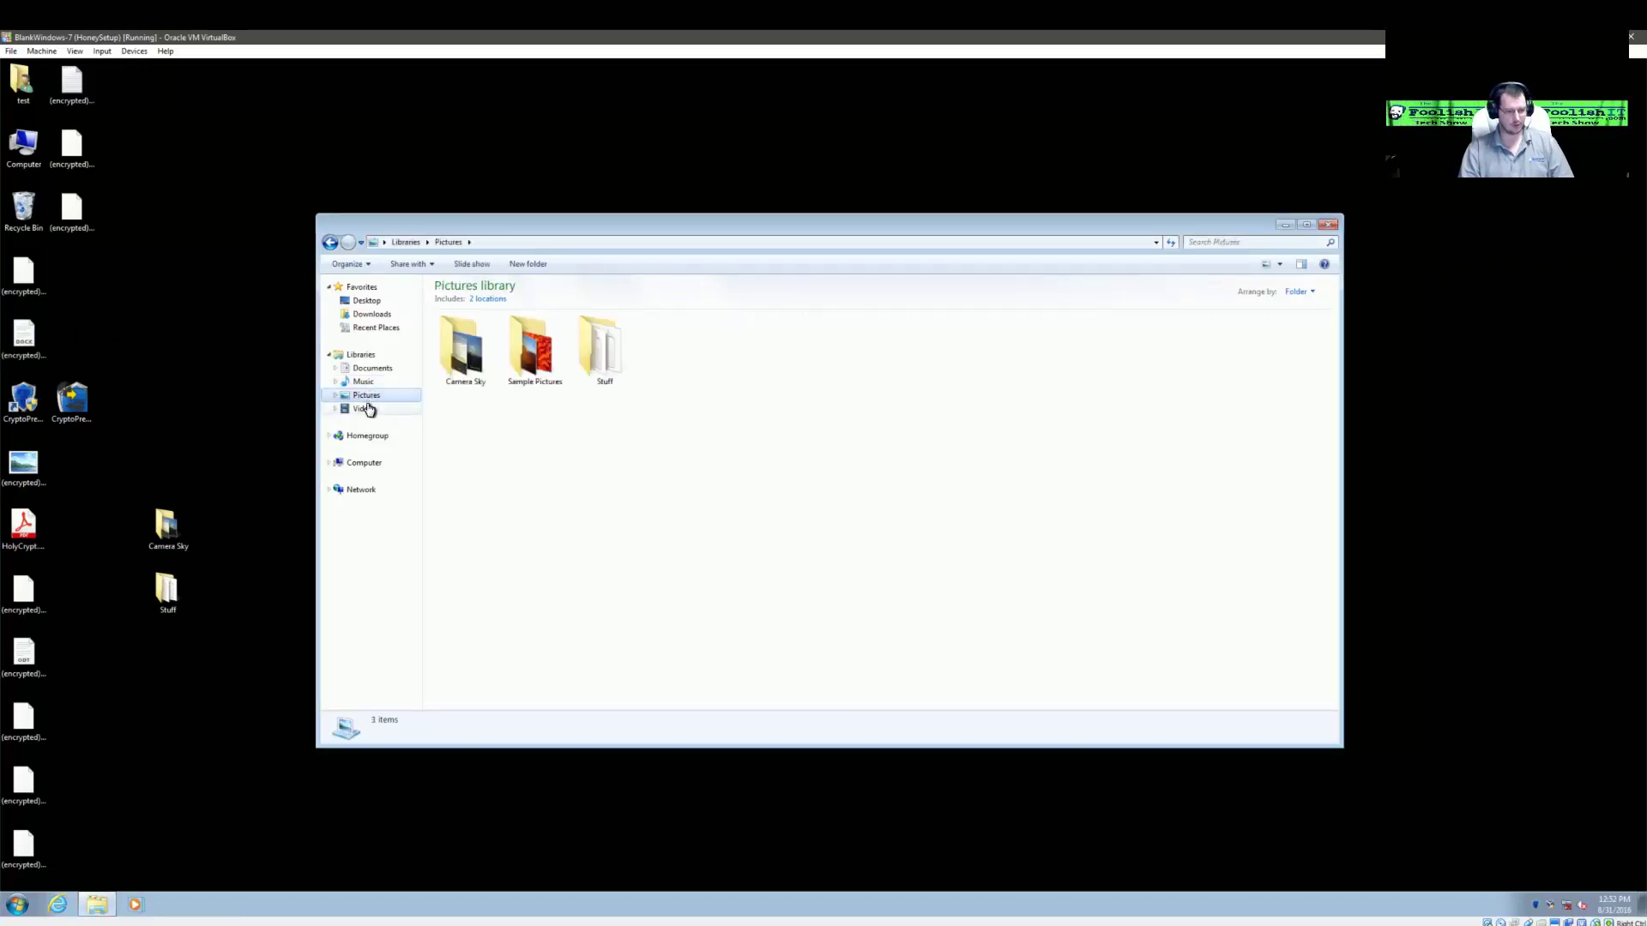
left_click(369, 409)
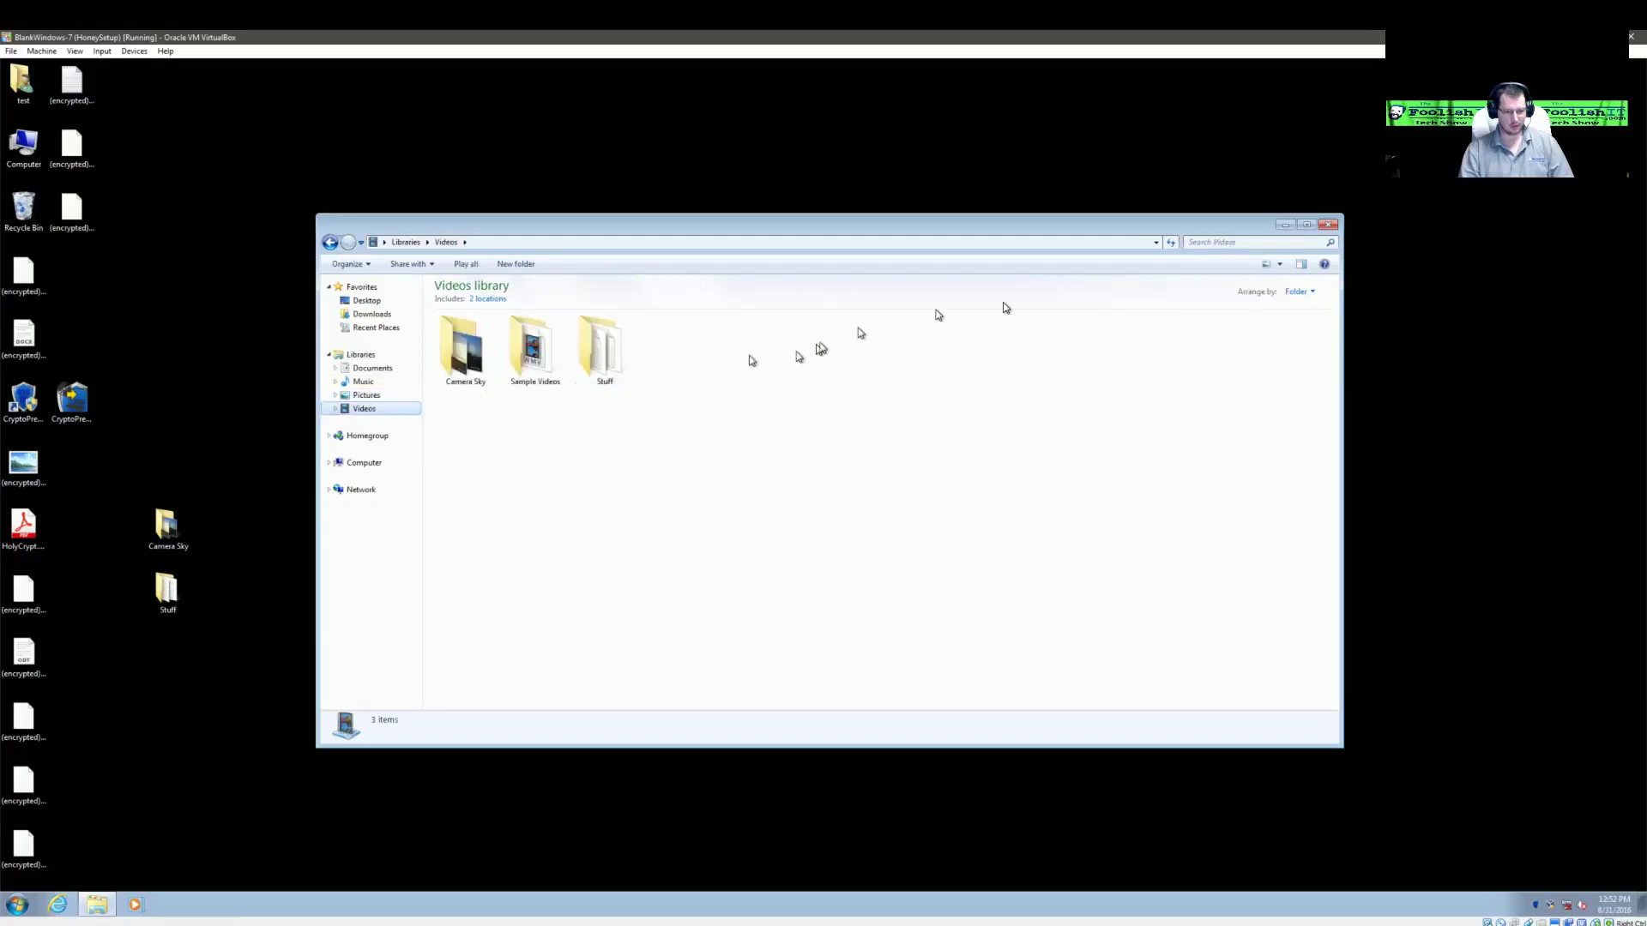
left_click(1327, 225)
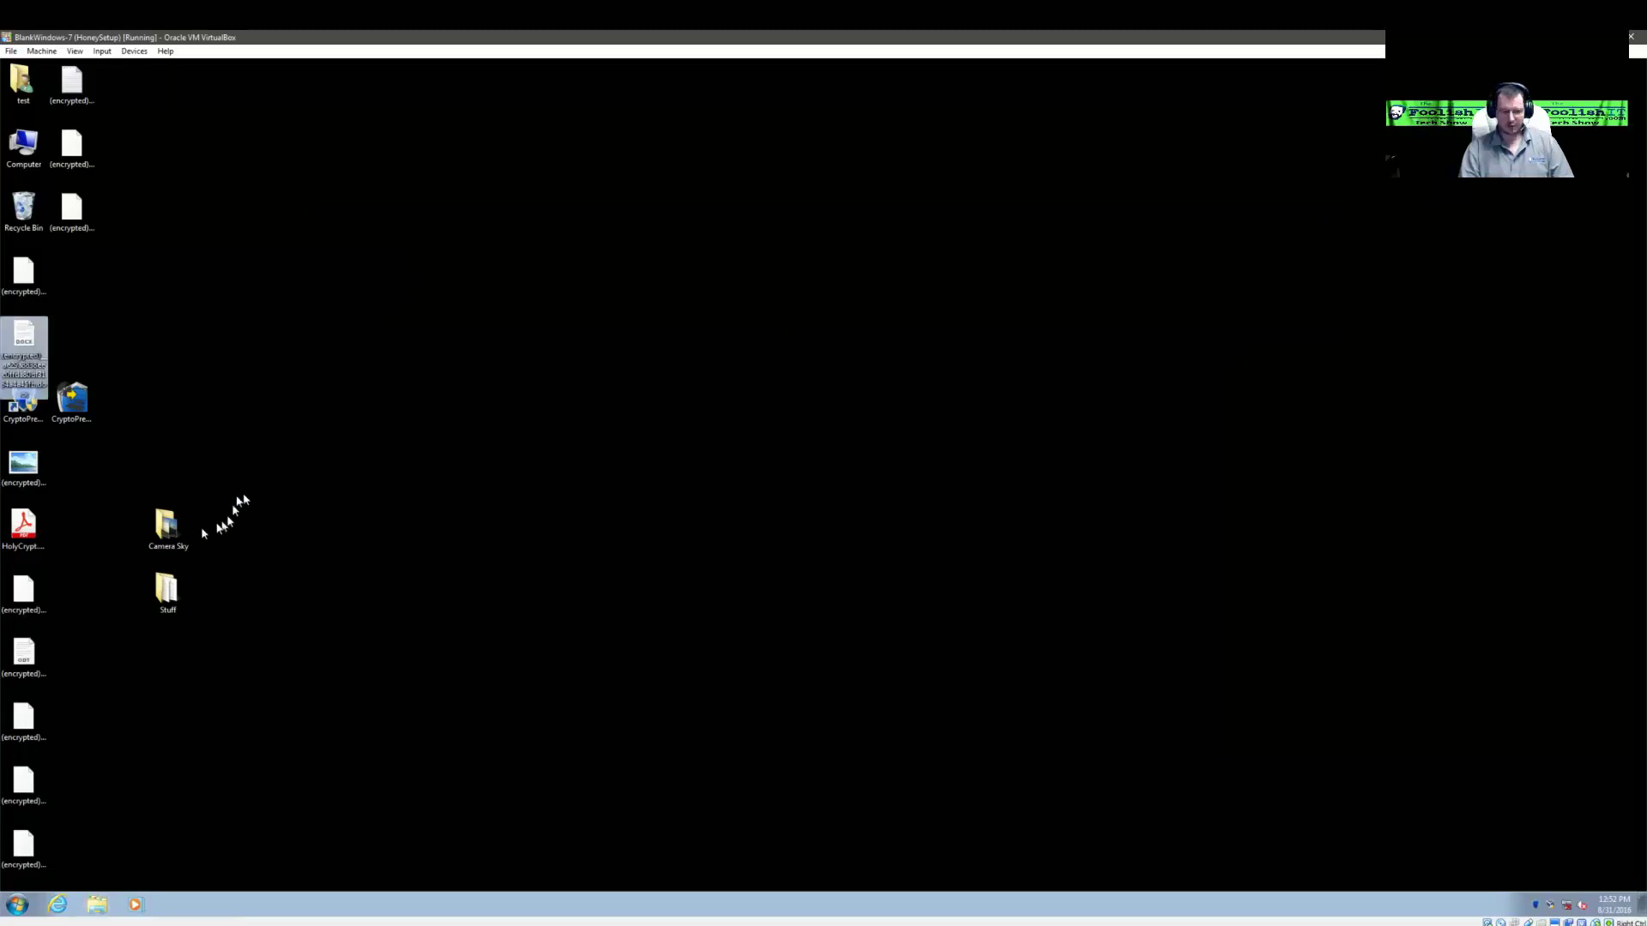
double_click(171, 539)
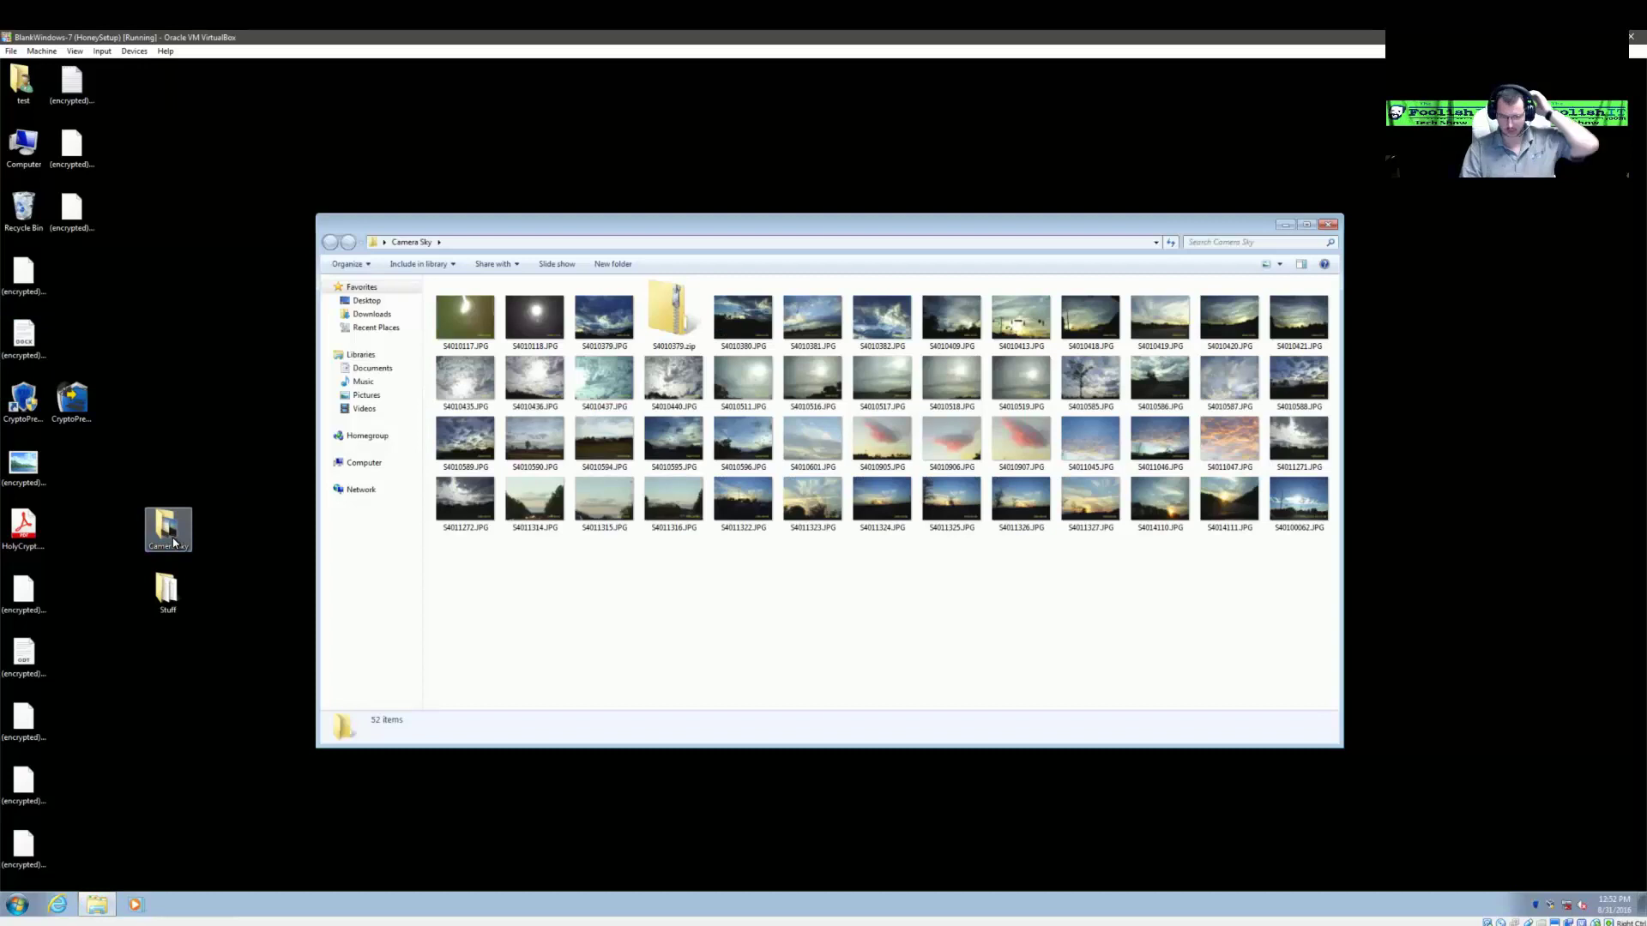
left_click(1327, 226)
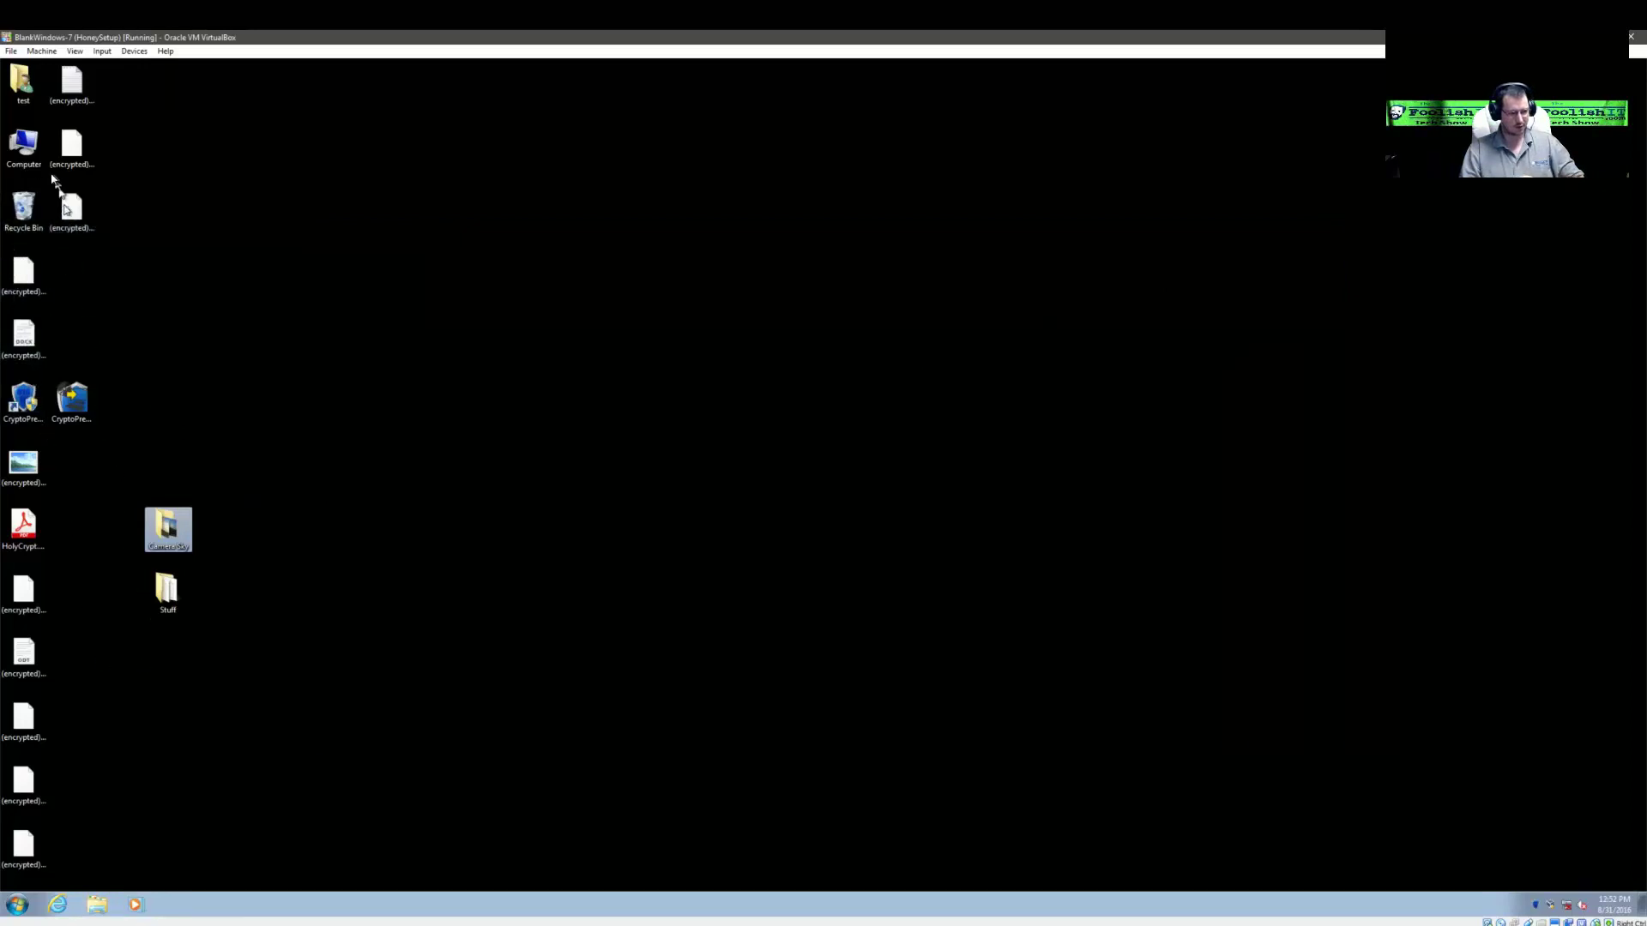
double_click(169, 591)
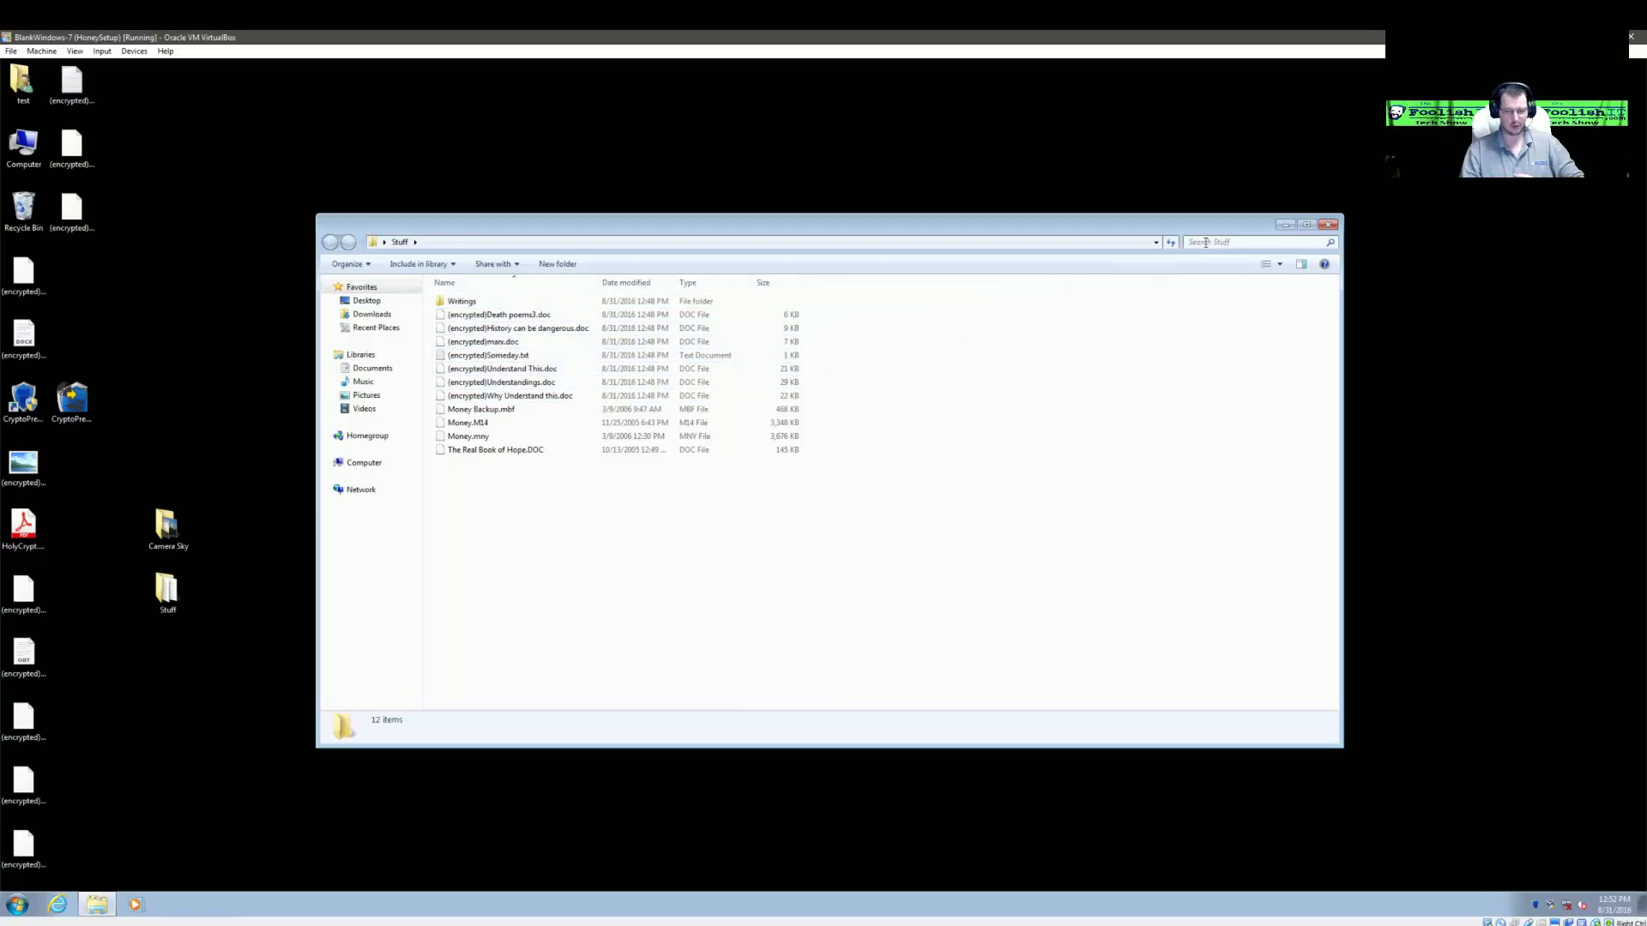
left_click(369, 368)
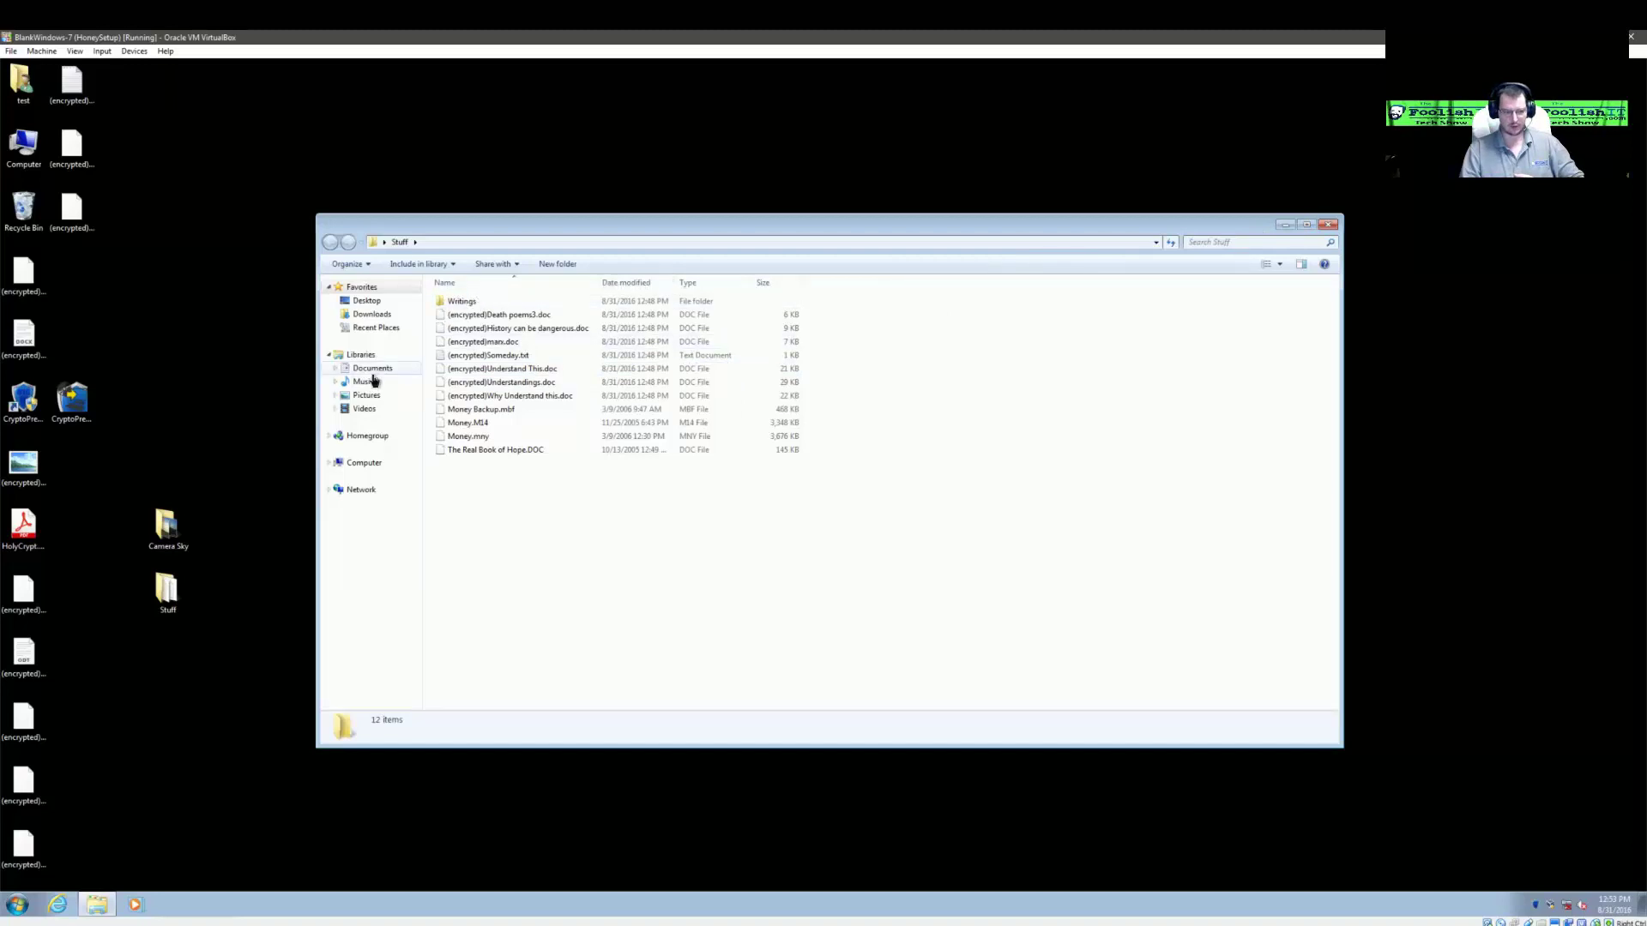
left_click(364, 396)
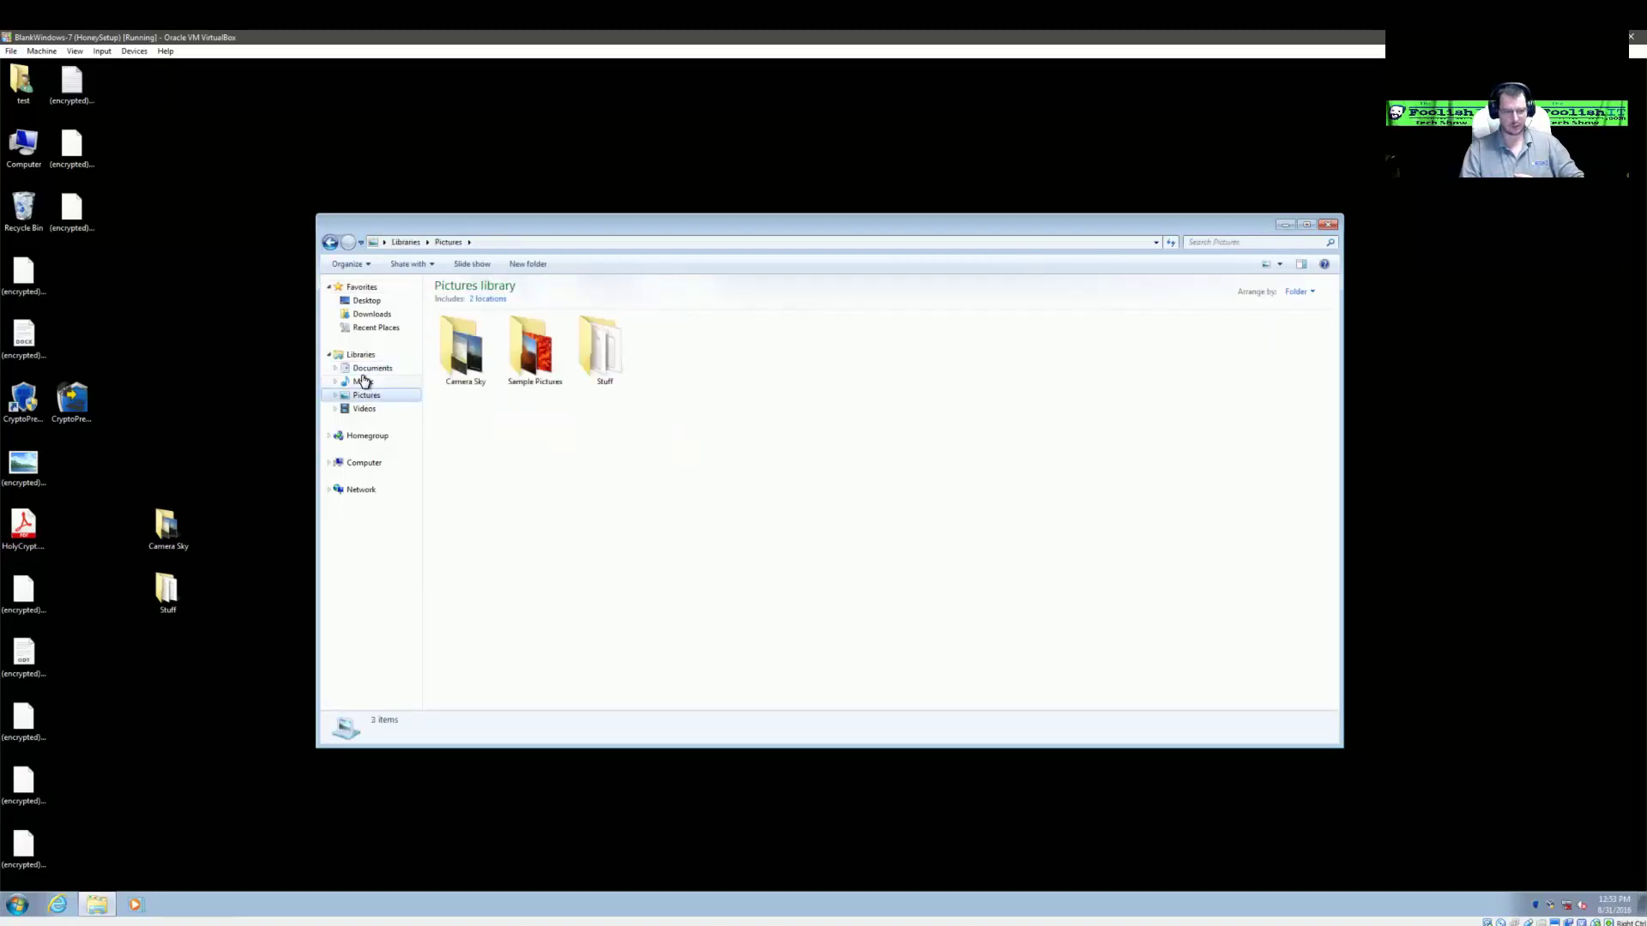
left_click(364, 316)
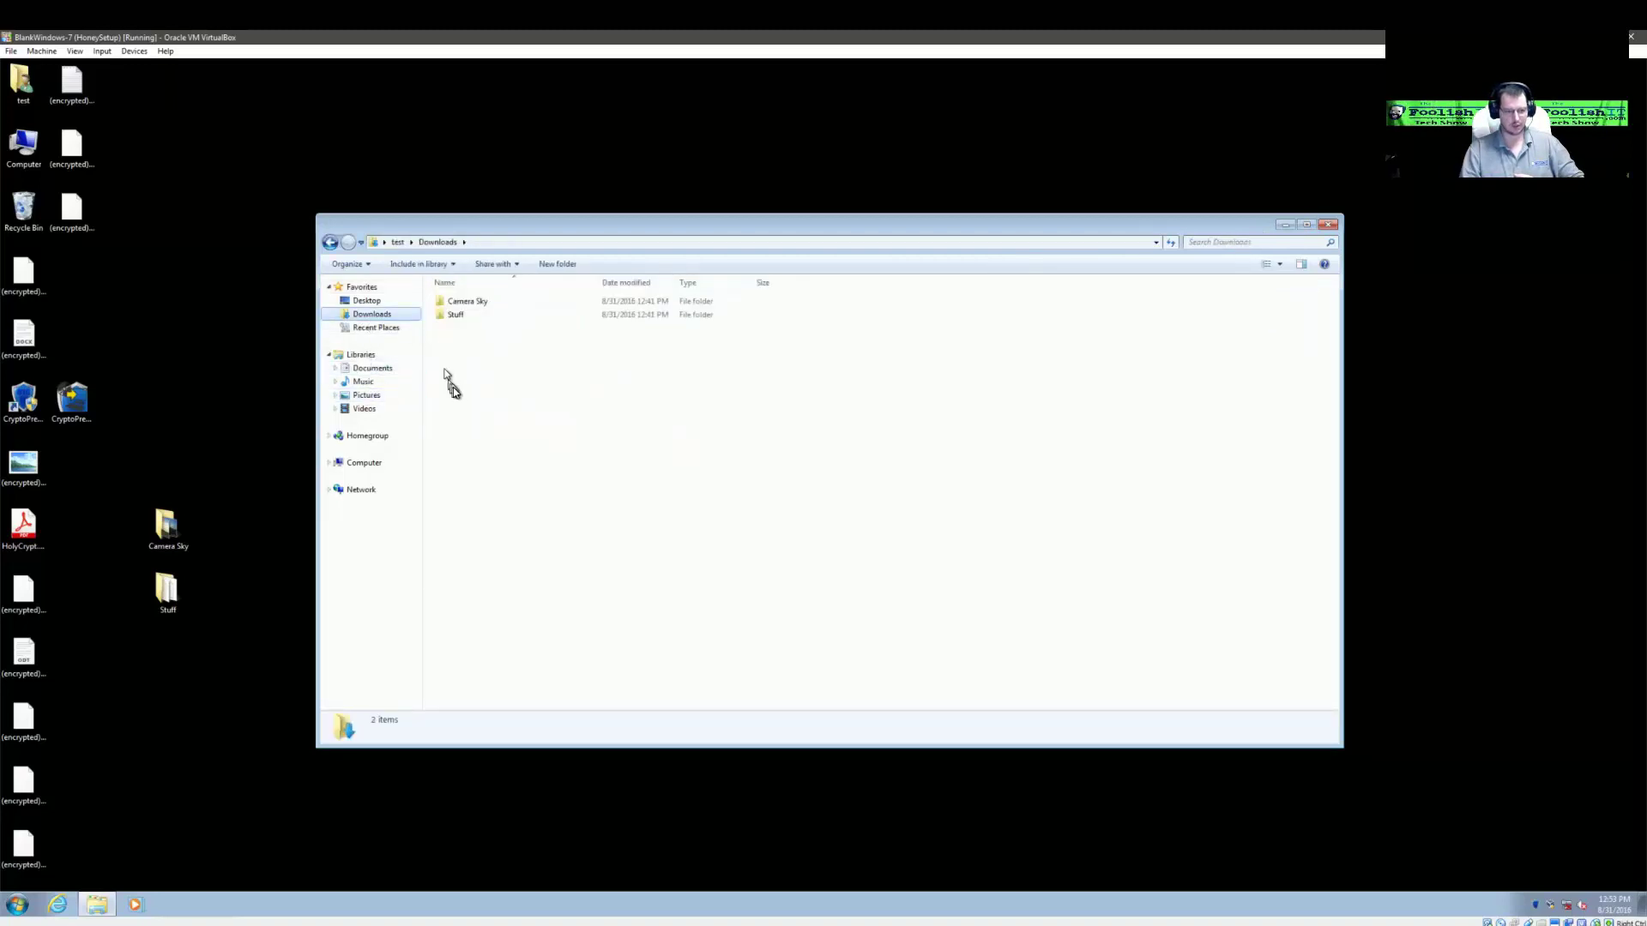
left_click(1327, 224)
left_click(672, 394)
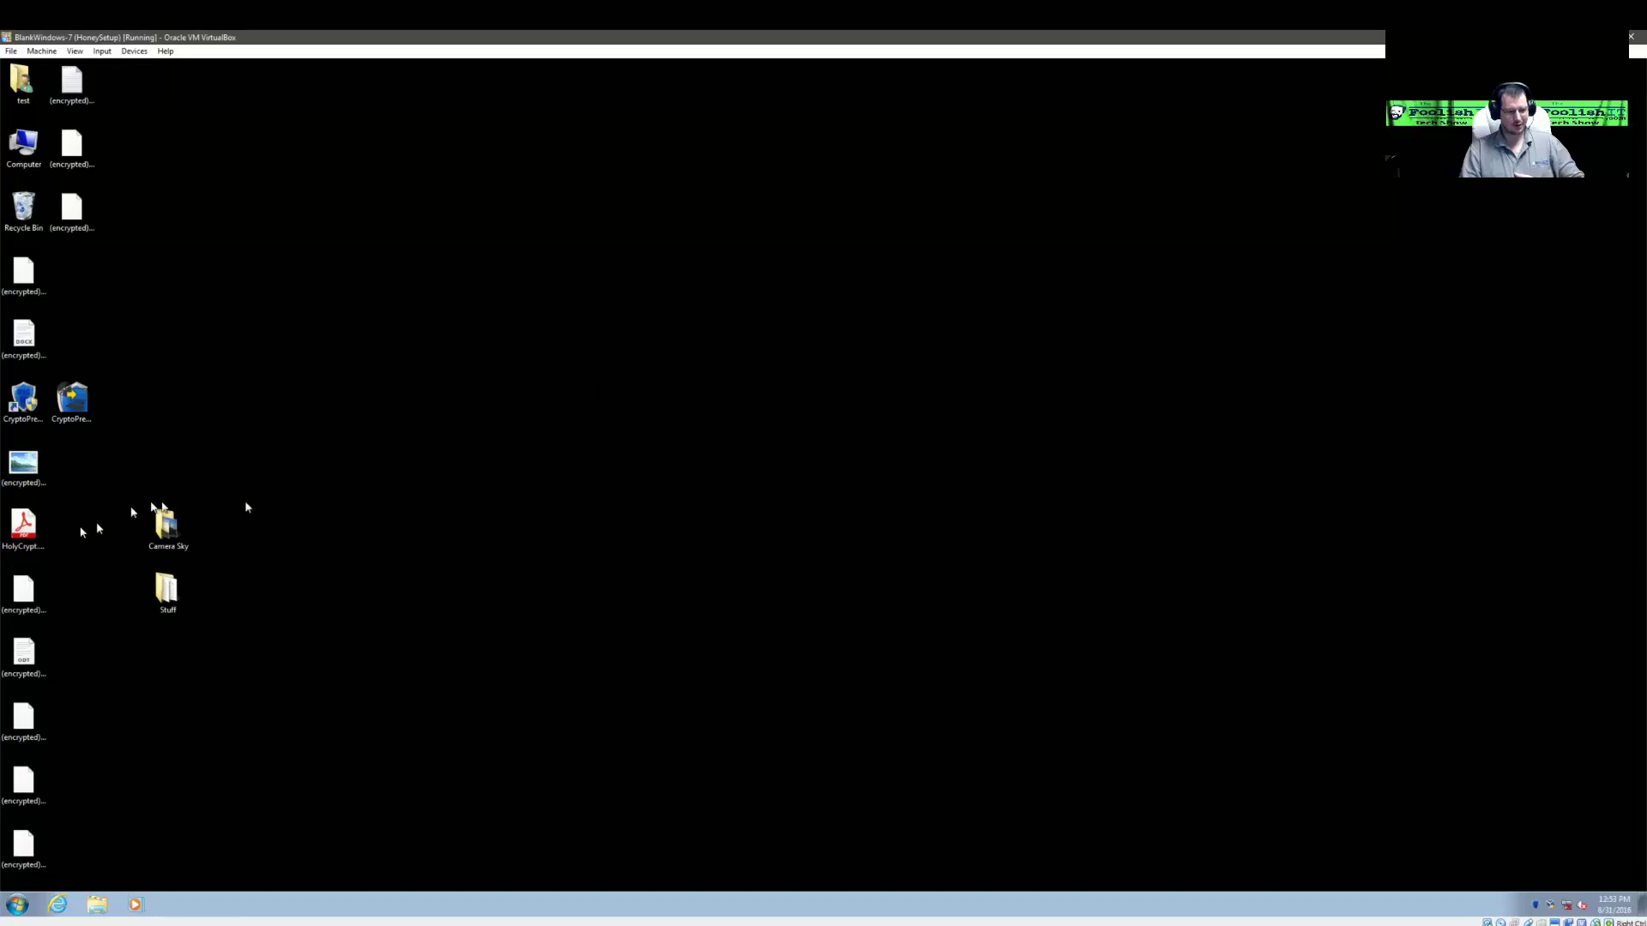
- Select the HolyCrypt PDF, then launch the CryptoPrevent desktop shortcut to verify system settings
left_click(46, 536)
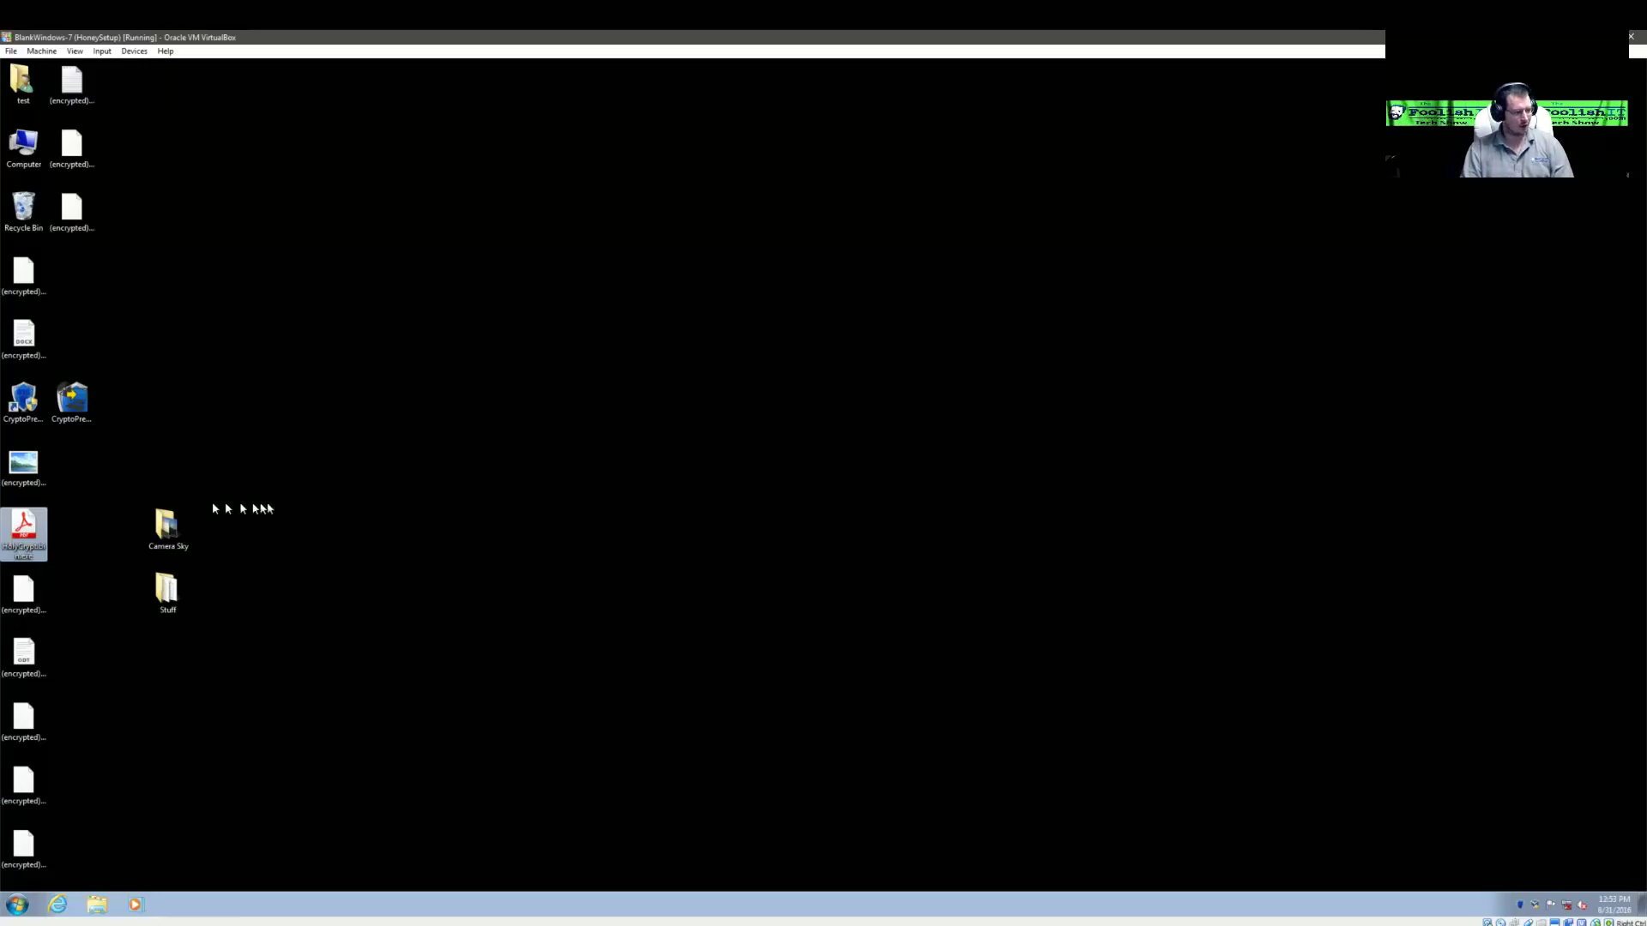
mouse_move(24, 516)
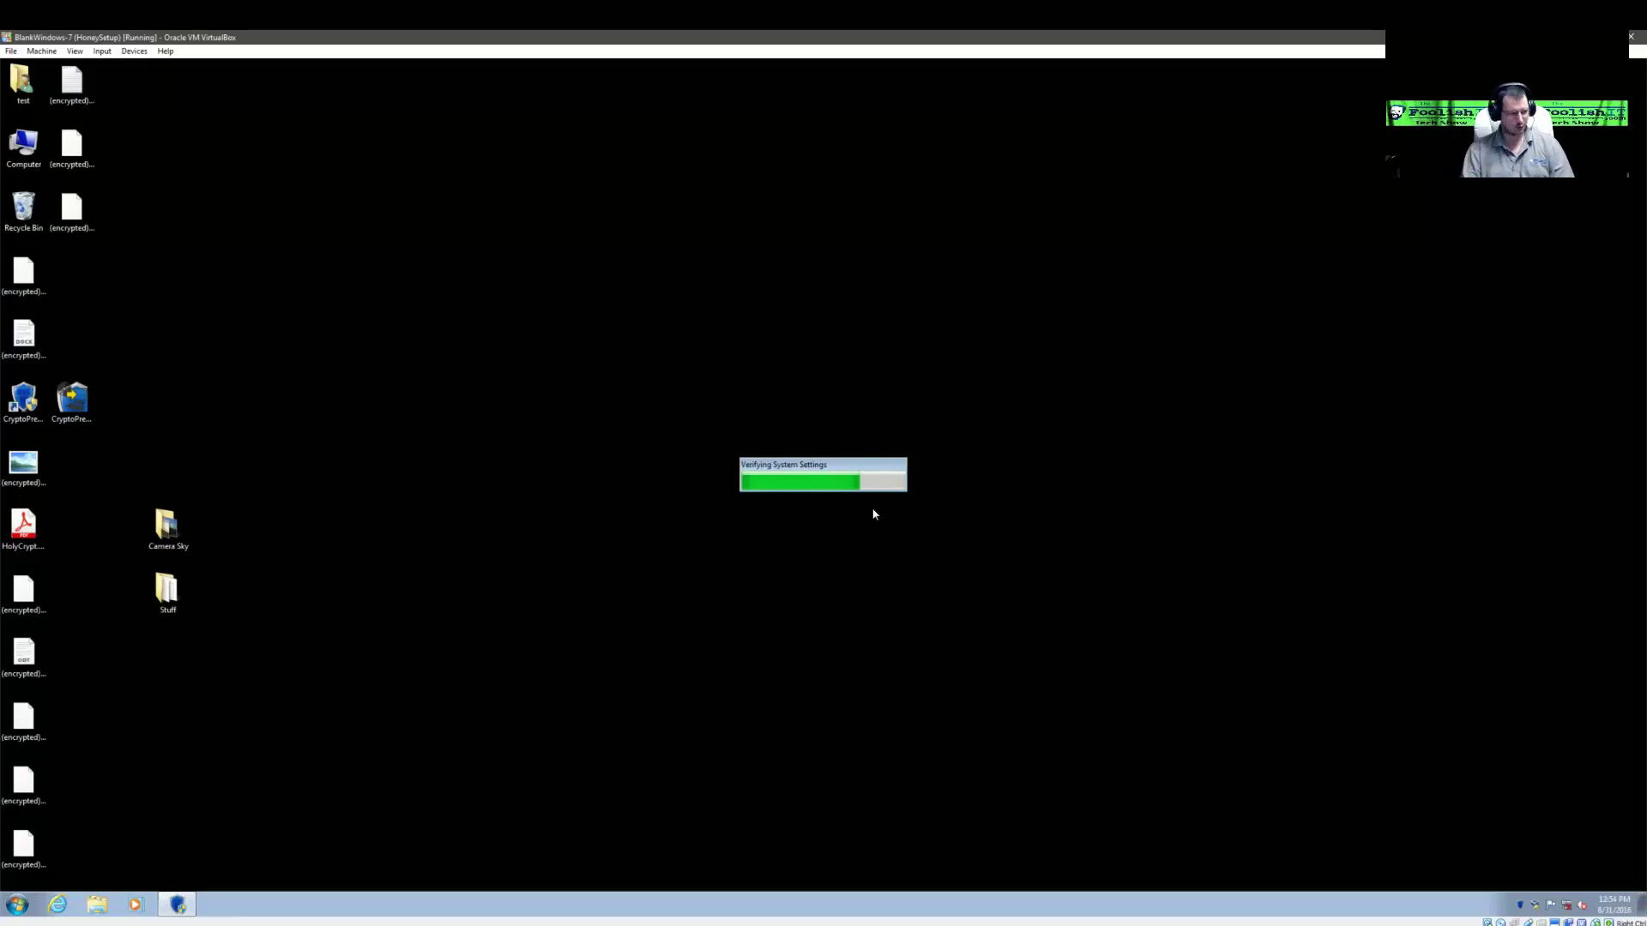
left_click(23, 399)
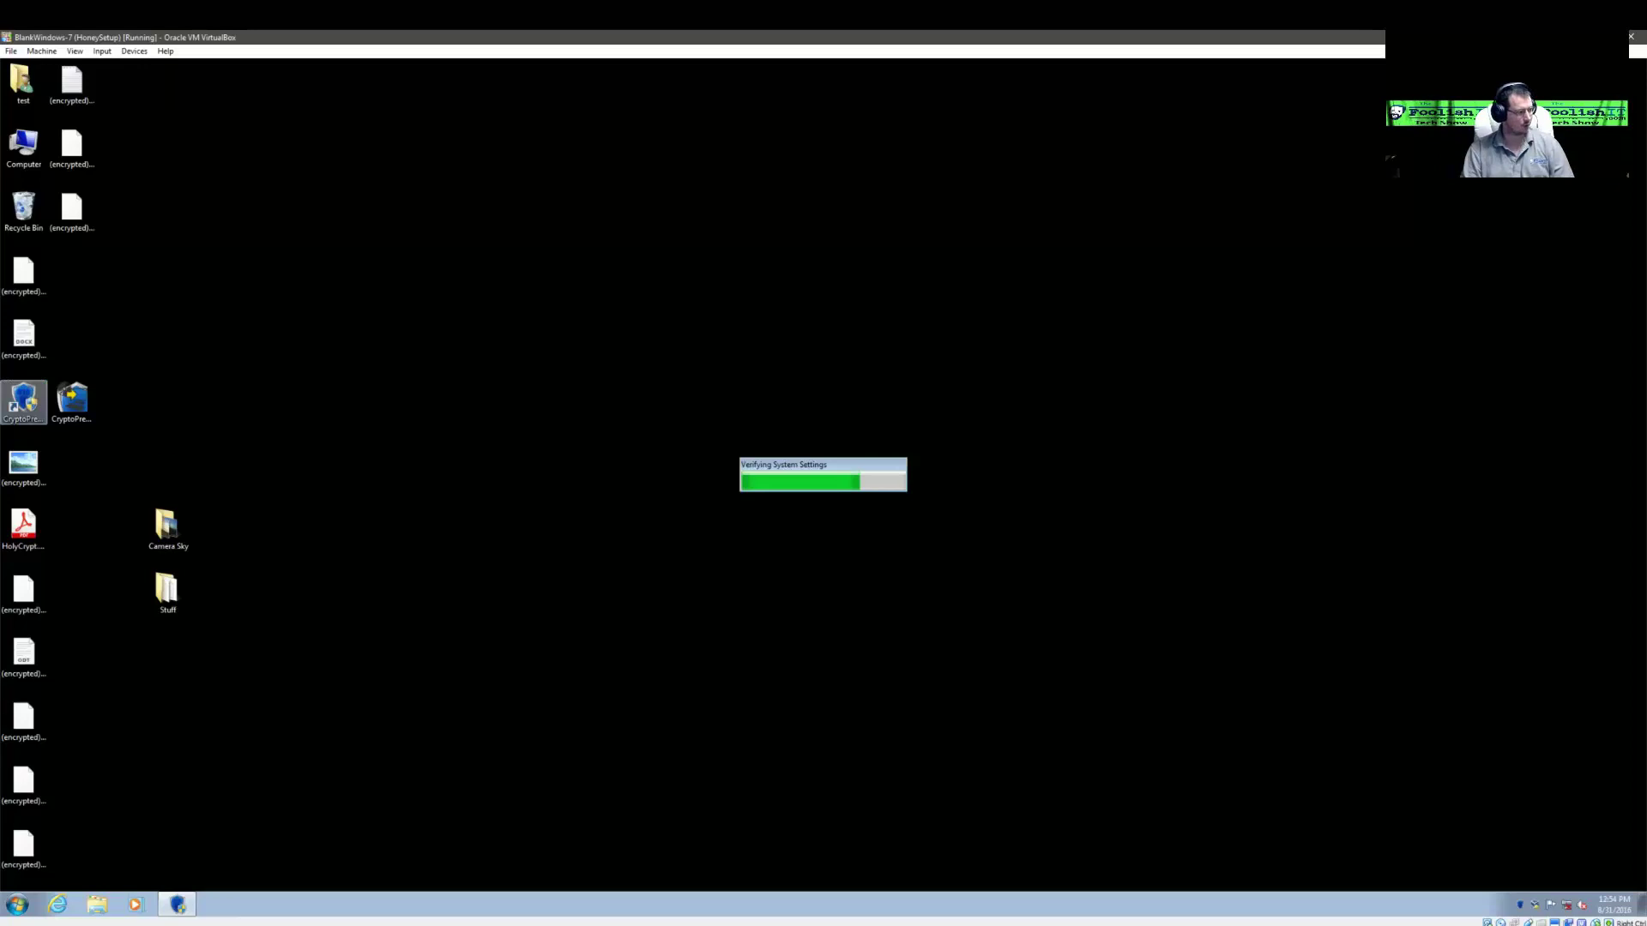